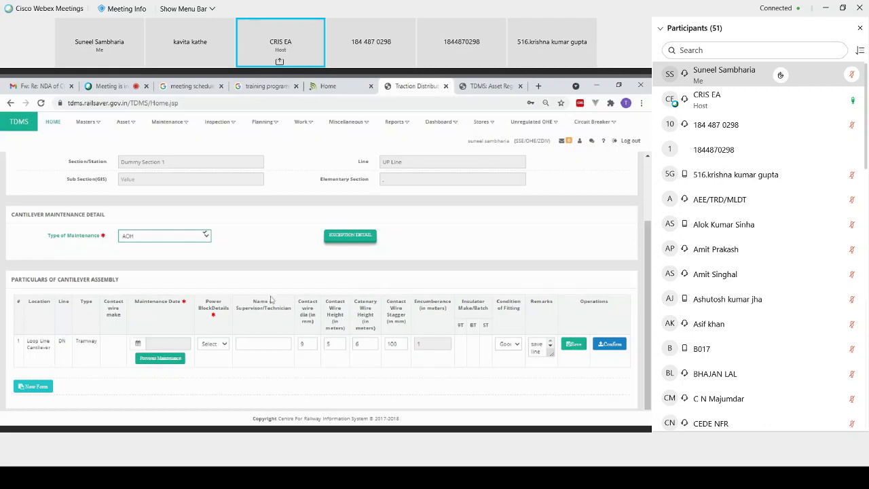
# Open Regulating Equipment maintenance, load location 0/10G and request the details of its winch type equipment
pyautogui.scroll(1, 270, 300)
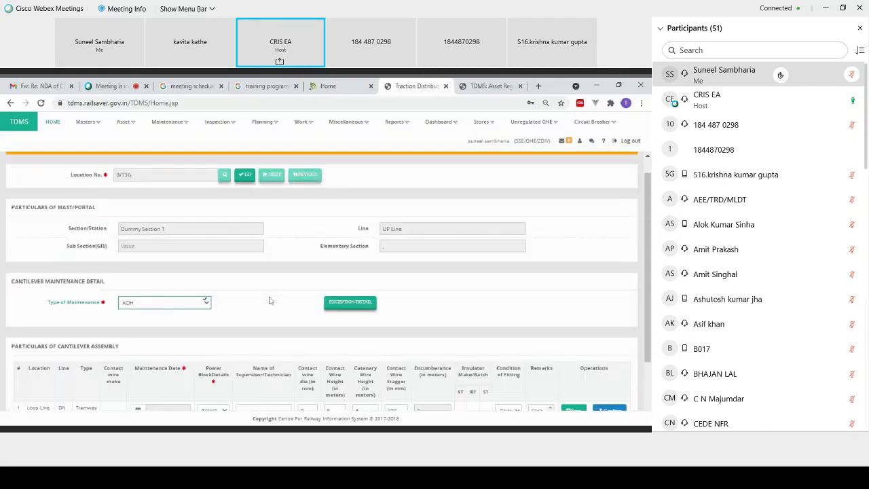
pyautogui.scroll(1, 270, 301)
pyautogui.click(171, 122)
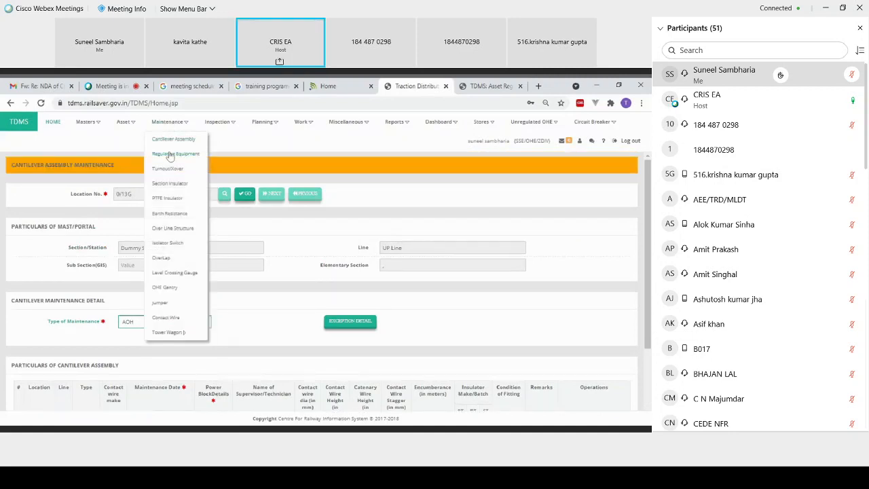
pyautogui.click(171, 154)
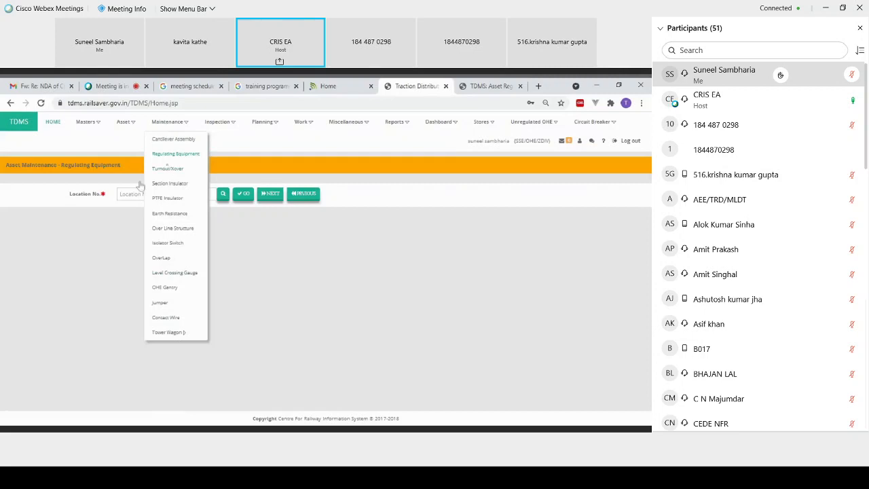
pyautogui.click(122, 193)
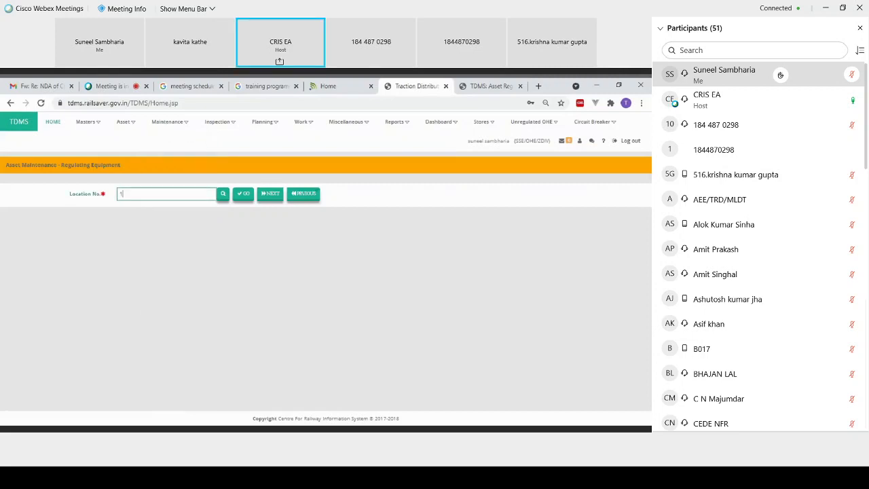
pyautogui.click(134, 225)
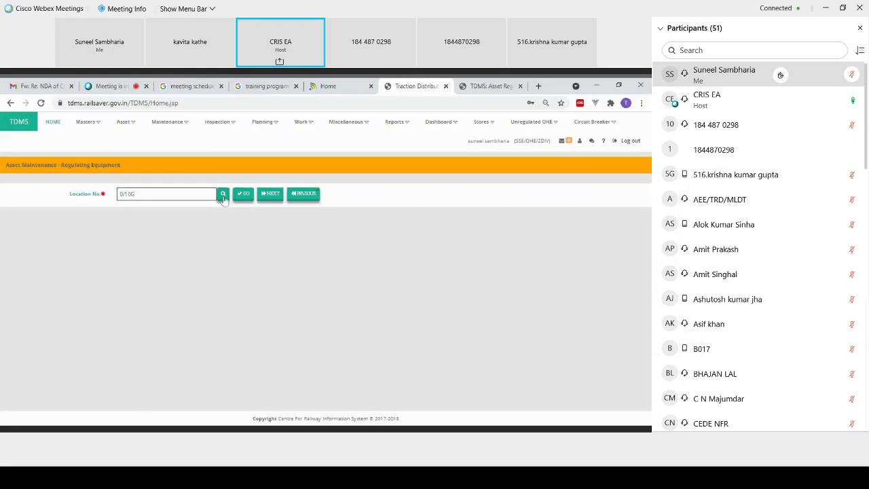
pyautogui.click(244, 197)
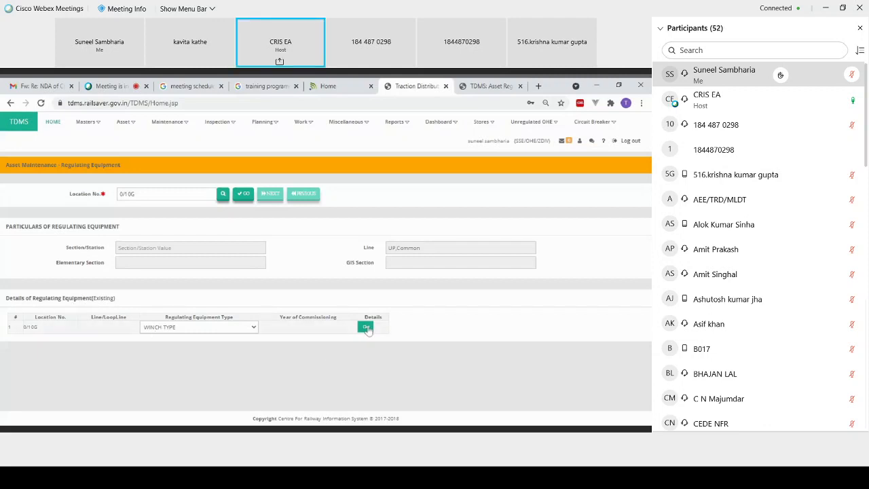
pyautogui.click(367, 328)
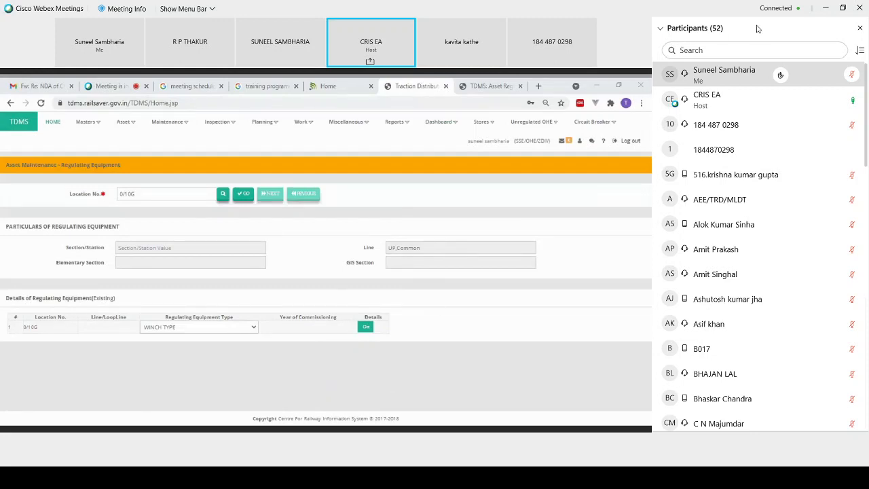
pyautogui.click(343, 476)
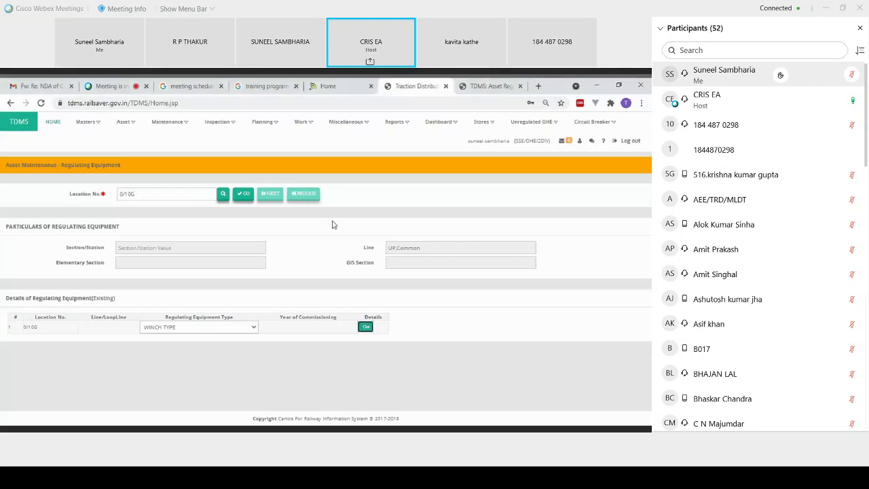
# Open the register of Breakdowns/Accident Involving OHE for 05/05/2021 with breakdown type OHE
pyautogui.moveTo(214, 129)
pyautogui.moveTo(169, 128)
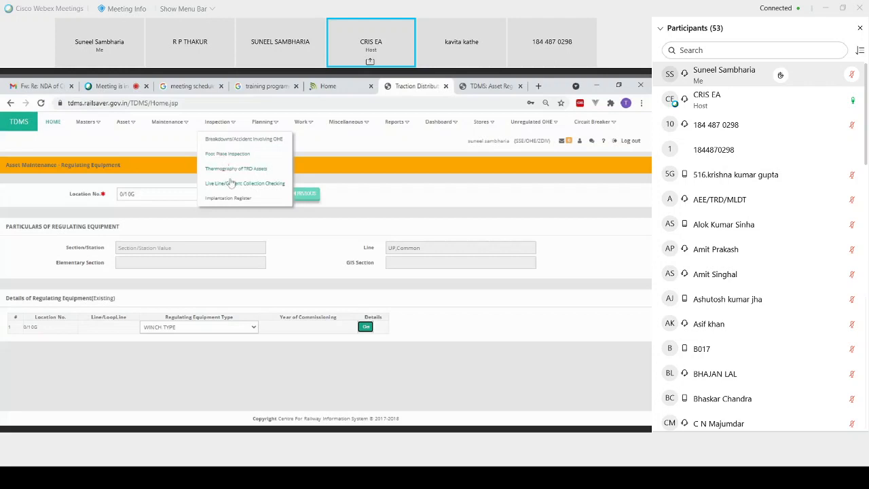
pyautogui.click(258, 145)
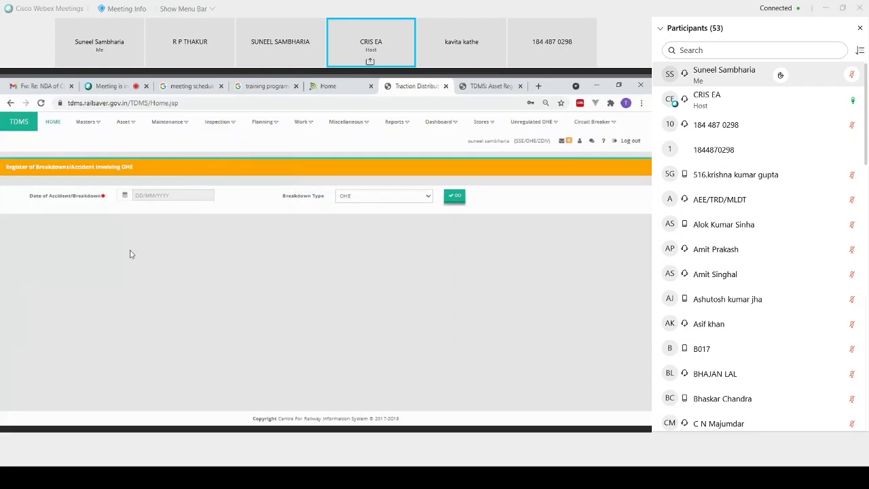
pyautogui.click(125, 197)
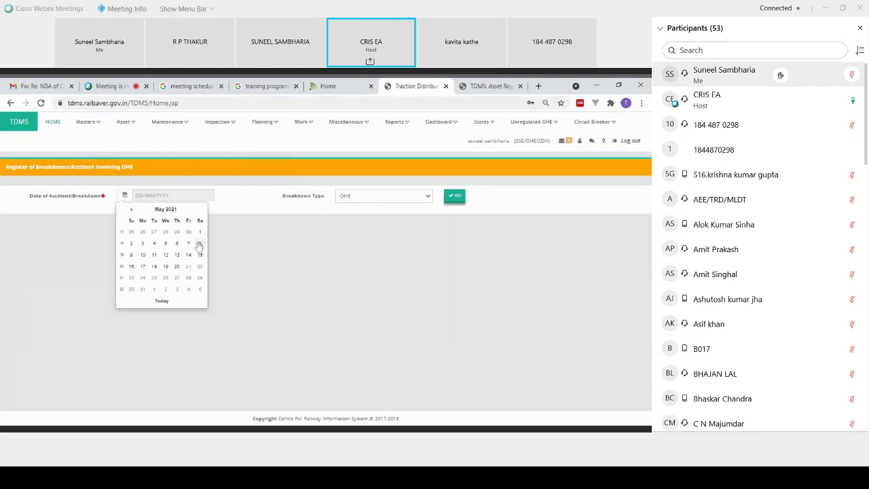
pyautogui.click(166, 244)
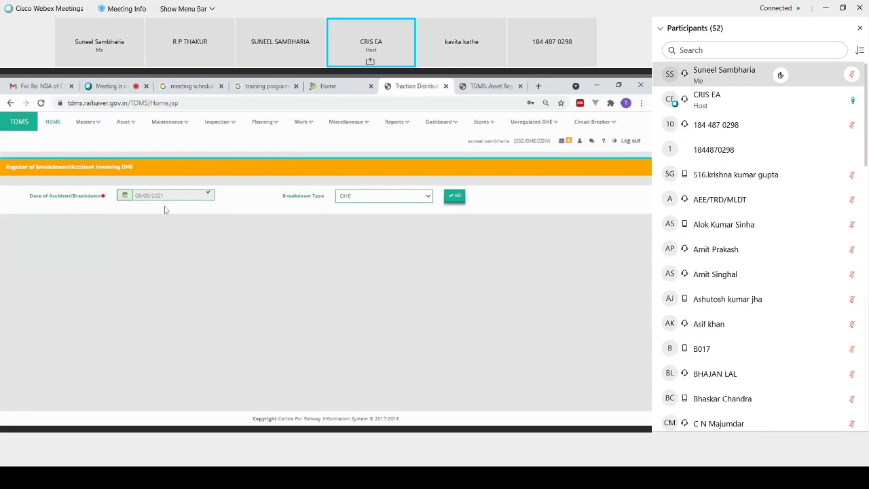
pyautogui.click(365, 200)
pyautogui.click(453, 196)
# Set the affected section of the breakdown to Dummy Section 1 (Dummy -1) (0 - 50)
pyautogui.scroll(-2, 343, 254)
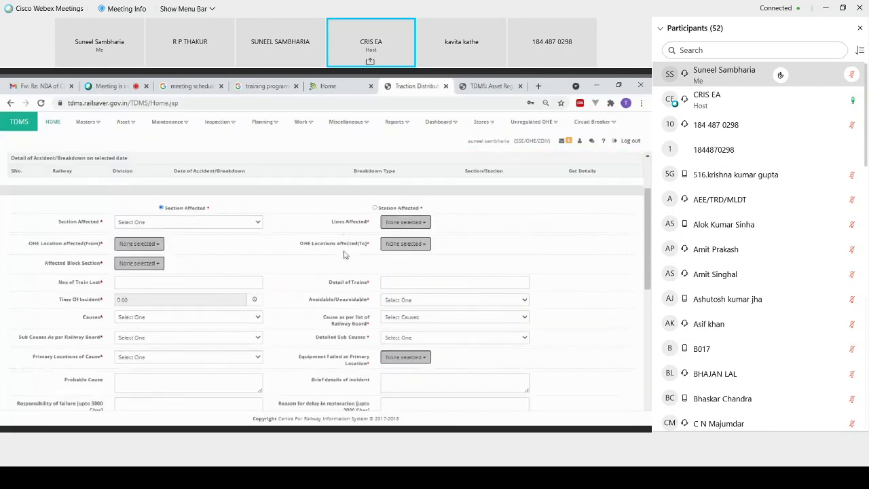
pyautogui.scroll(-2, 343, 254)
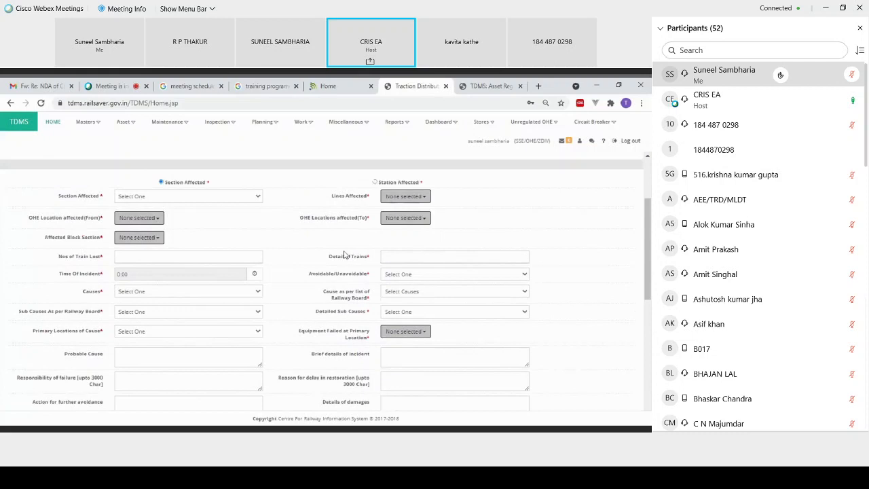
pyautogui.scroll(1, 344, 255)
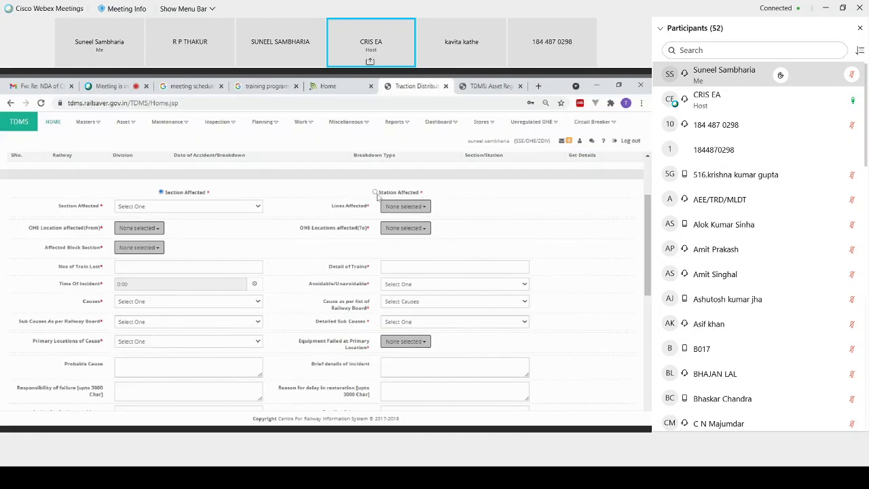
pyautogui.click(221, 210)
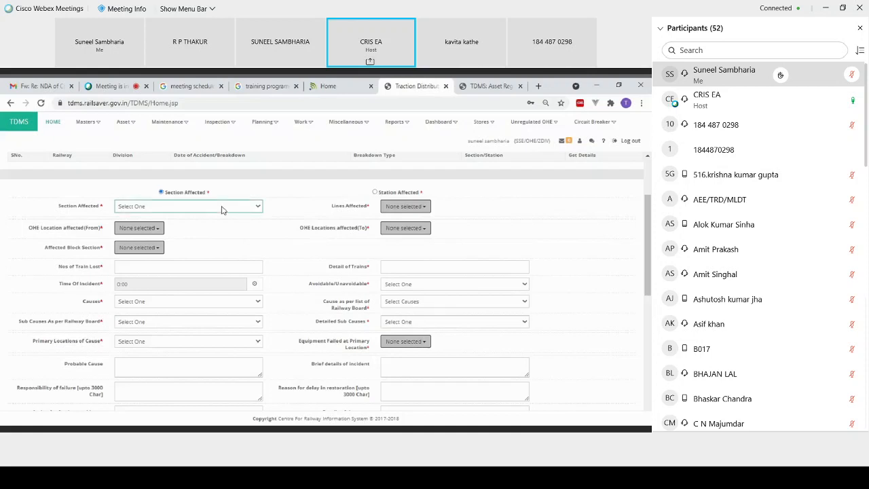
pyautogui.click(211, 227)
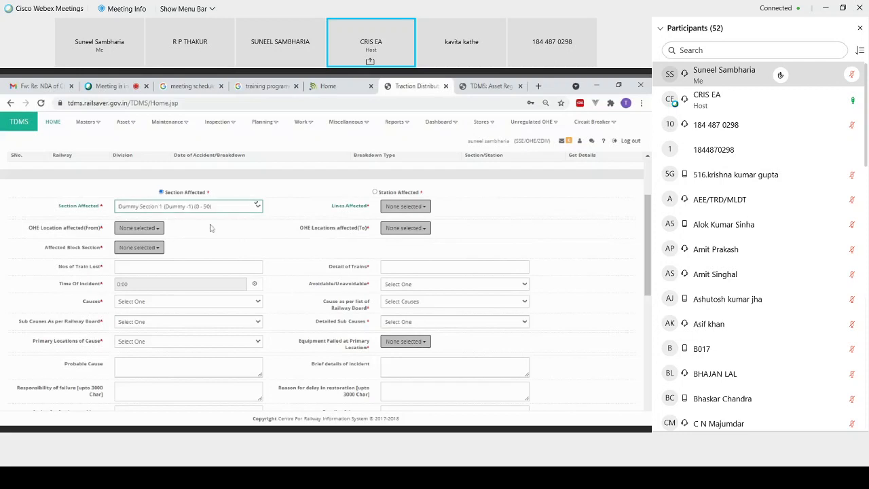
# Select UP as the affected line and check the choices for the affected block section
pyautogui.click(402, 215)
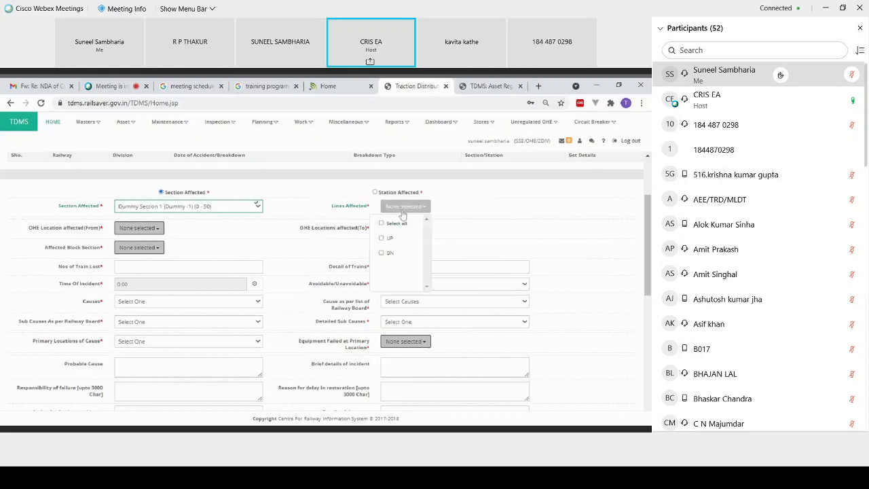
pyautogui.click(457, 211)
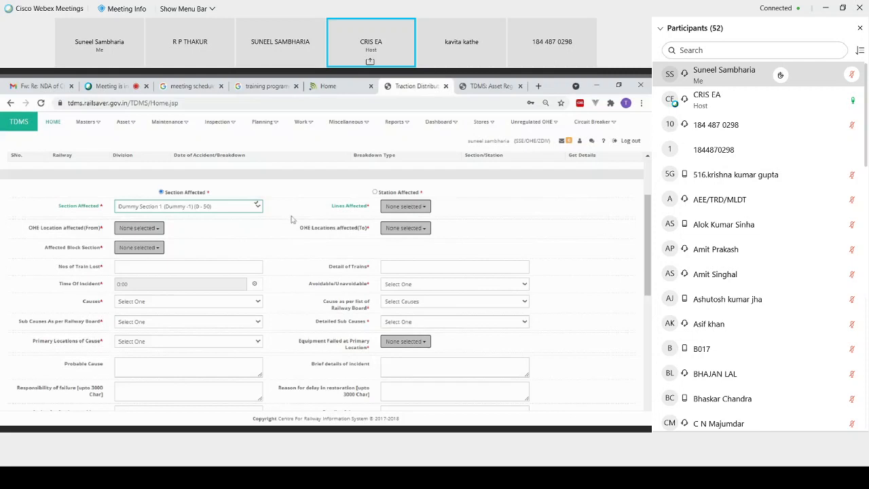
pyautogui.scroll(-1, 292, 220)
pyautogui.scroll(1, 292, 220)
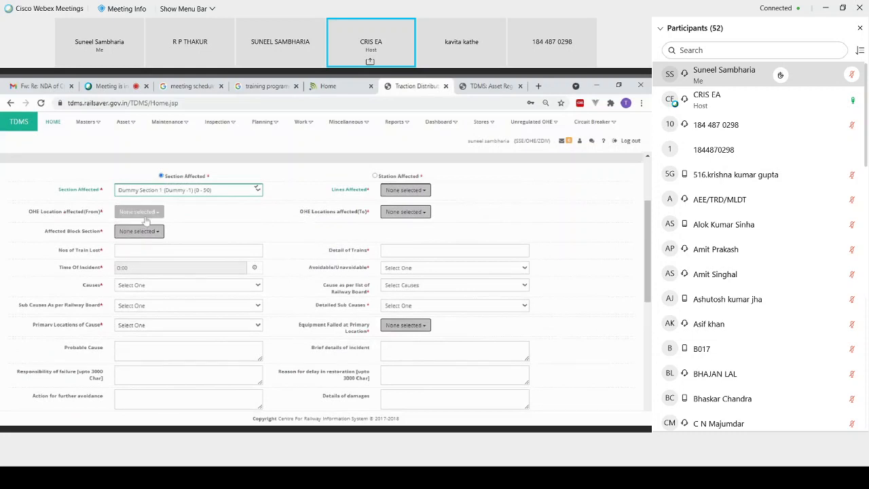
pyautogui.click(151, 234)
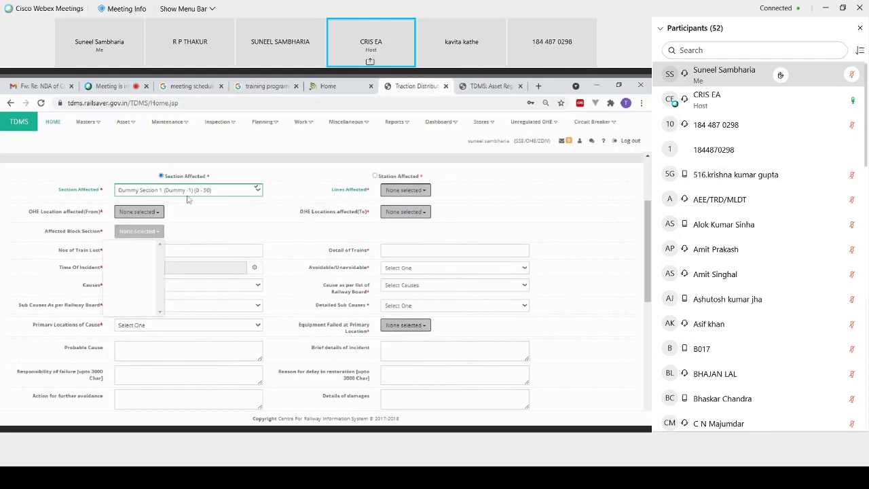
pyautogui.click(416, 197)
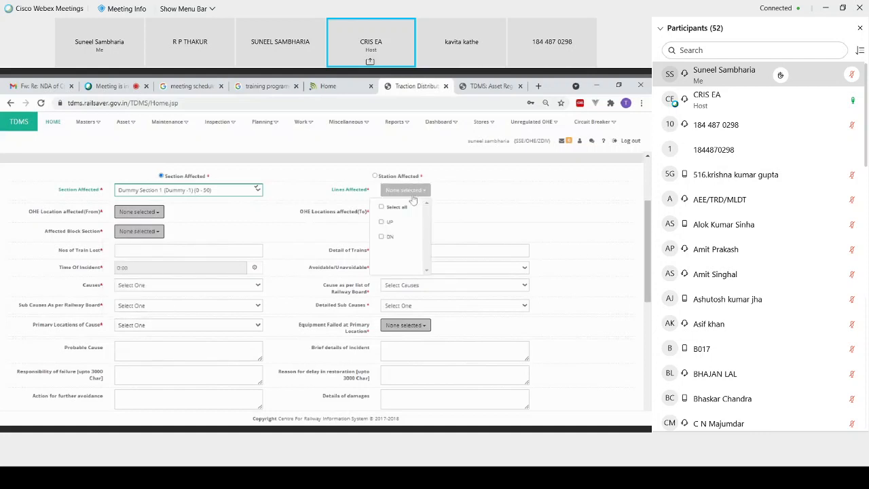
pyautogui.click(384, 224)
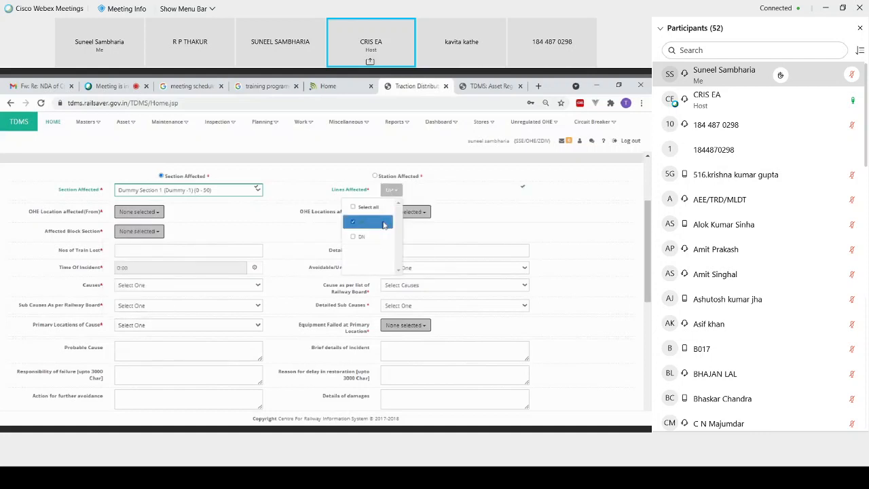
pyautogui.click(307, 228)
pyautogui.click(146, 232)
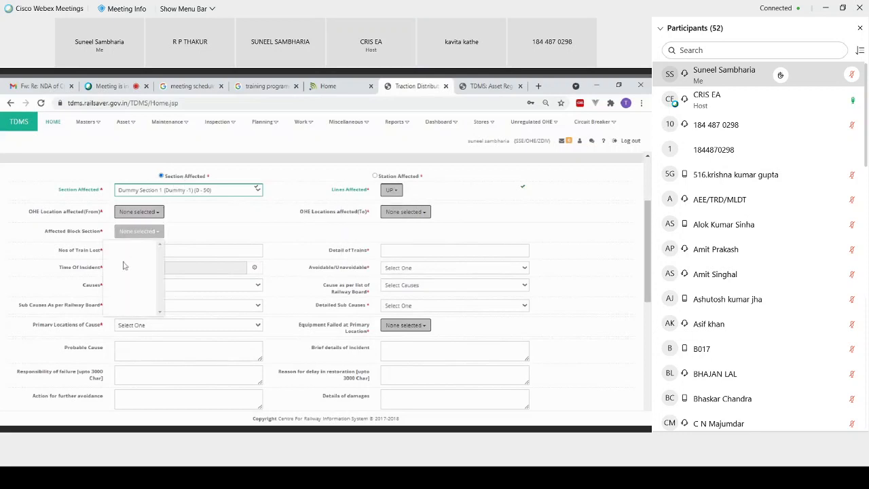
pyautogui.click(211, 216)
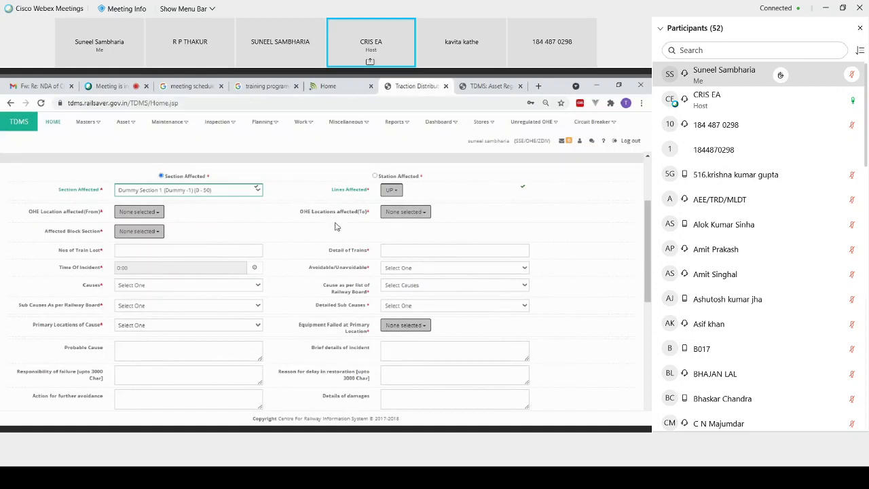
# Classify the breakdown as Internal Causes, with Insulator Failures as the Railway Board cause and Composite as the sub cause
pyautogui.scroll(-2, 346, 275)
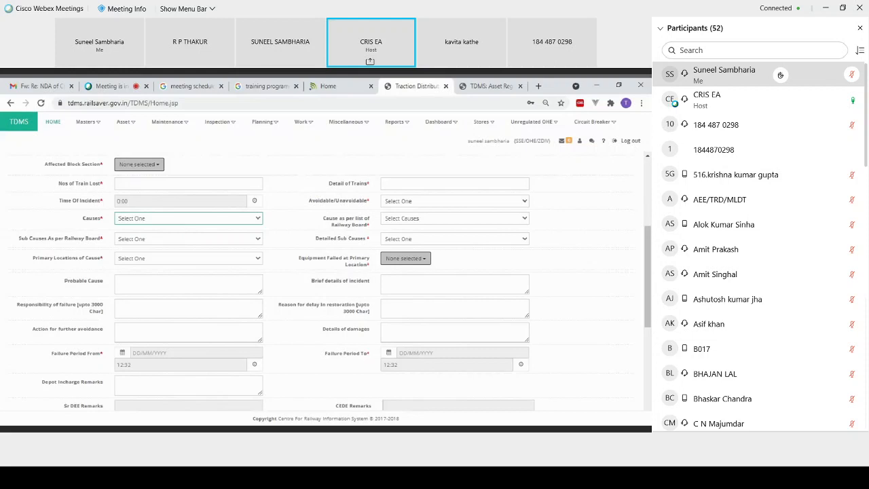
pyautogui.click(203, 225)
pyautogui.click(394, 222)
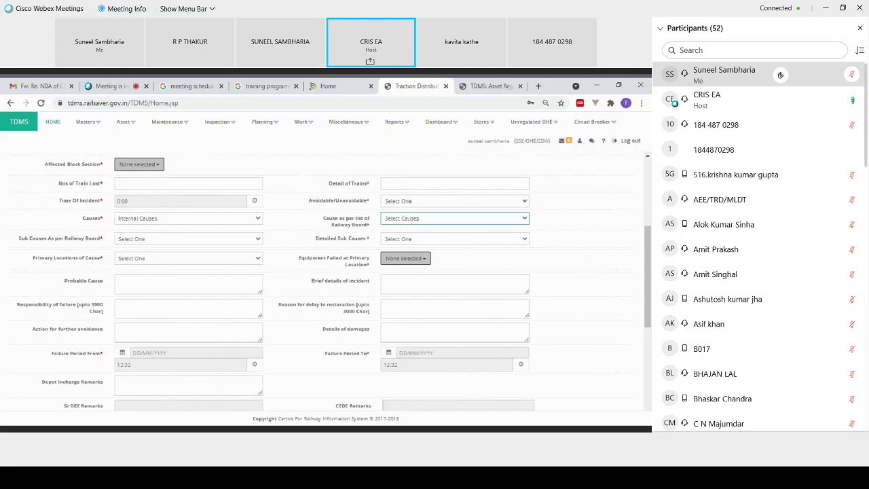
pyautogui.click(408, 237)
pyautogui.click(185, 245)
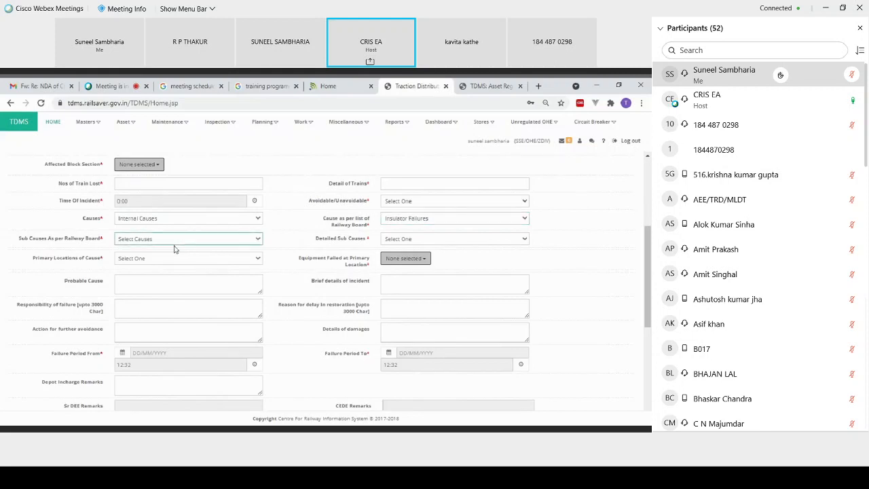
pyautogui.click(175, 250)
pyautogui.click(437, 241)
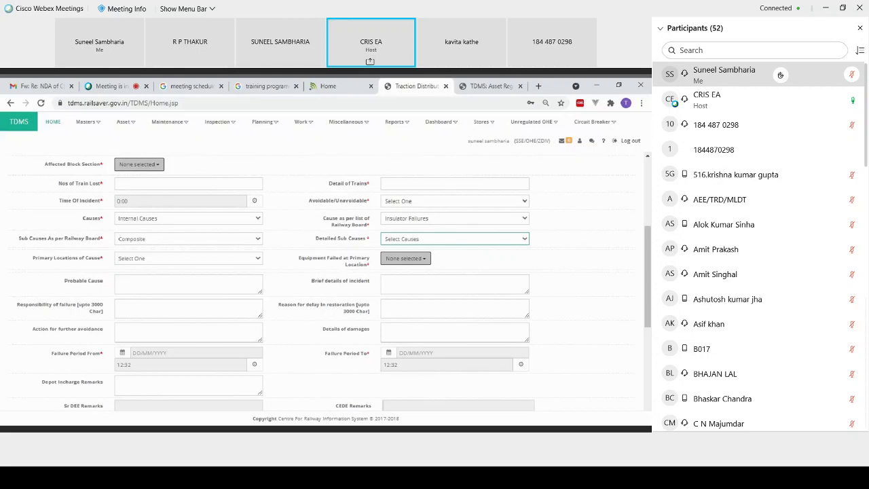
pyautogui.click(341, 263)
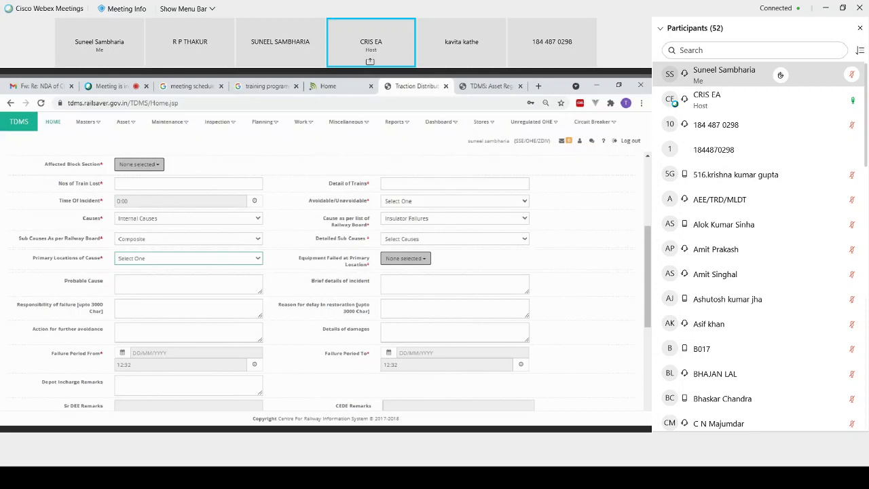
# Set the primary location of cause to 0/13G and select Cantilever Assembly as the equipment failed there
pyautogui.click(157, 276)
pyautogui.click(390, 261)
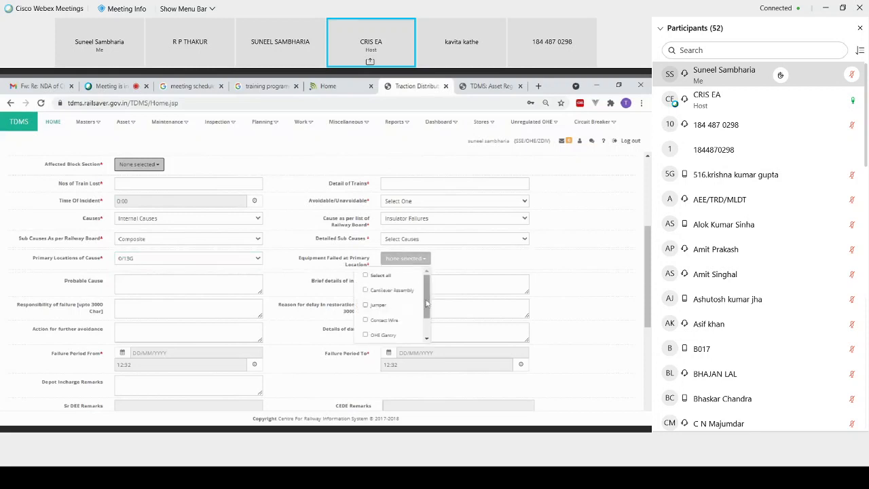
pyautogui.moveTo(426, 303); pyautogui.dragTo(426, 324)
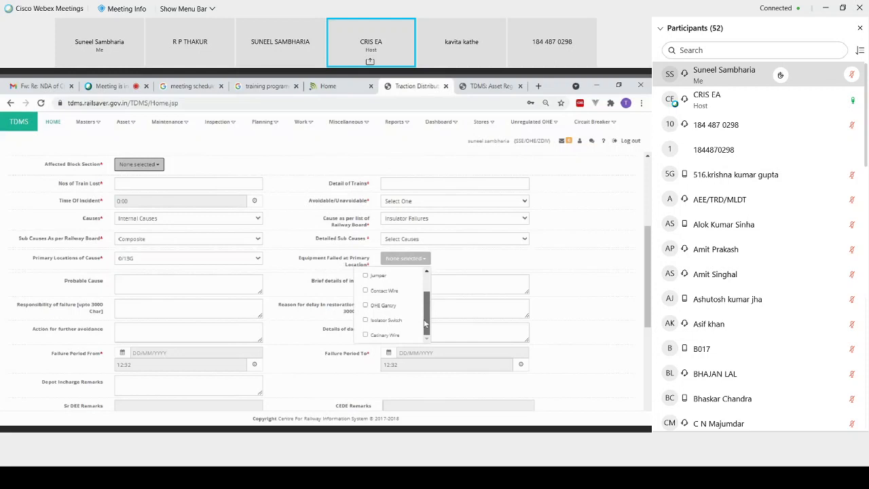
pyautogui.moveTo(427, 321)
pyautogui.mouseDown()
pyautogui.moveTo(425, 302)
pyautogui.moveTo(420, 315)
pyautogui.mouseUp()
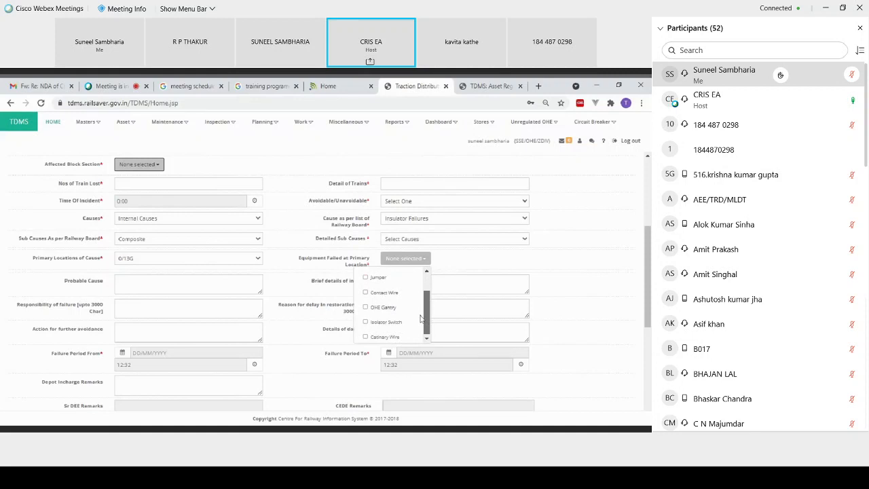
pyautogui.moveTo(421, 318); pyautogui.dragTo(425, 298)
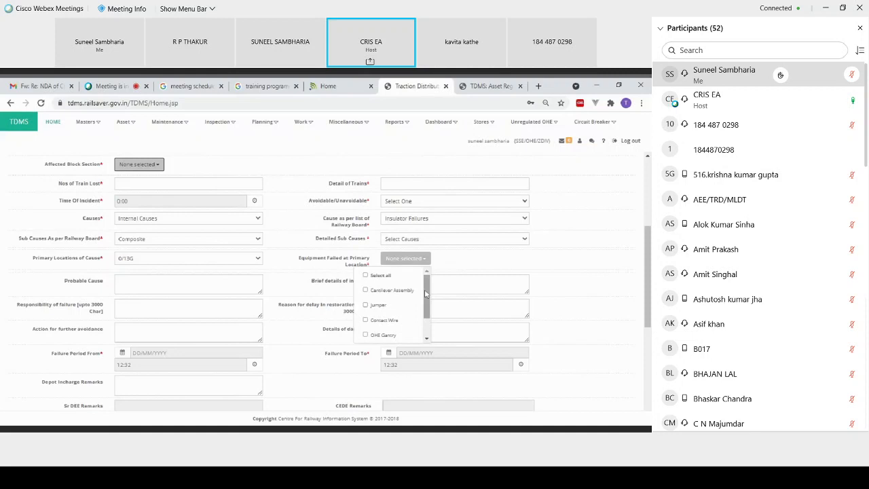
pyautogui.click(365, 291)
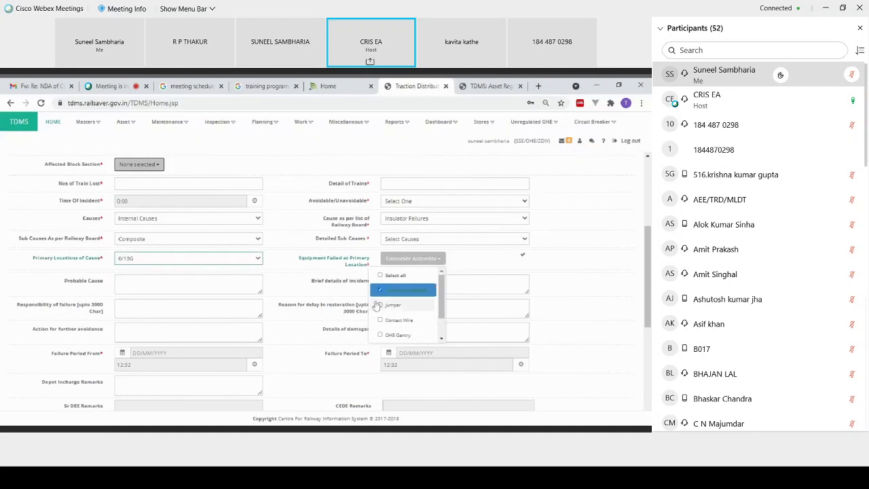
# Add Jumper to the equipment failed at the primary location of cause
pyautogui.click(381, 307)
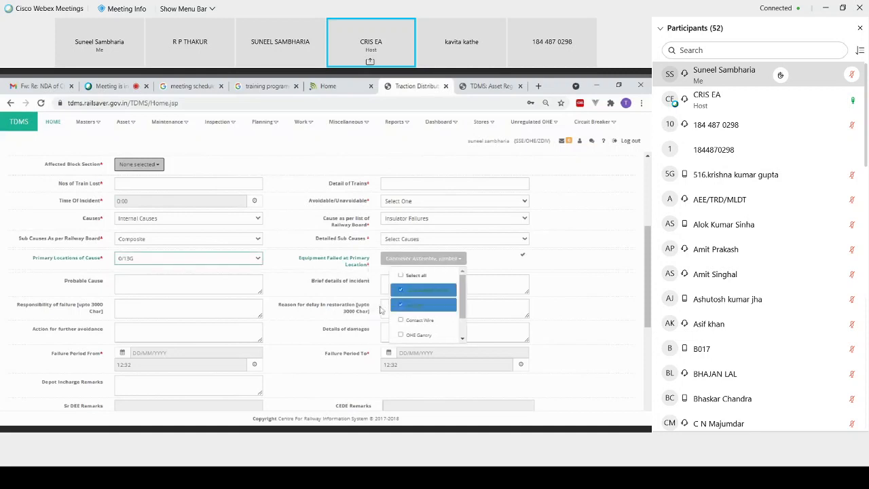
pyautogui.click(313, 290)
pyautogui.click(188, 284)
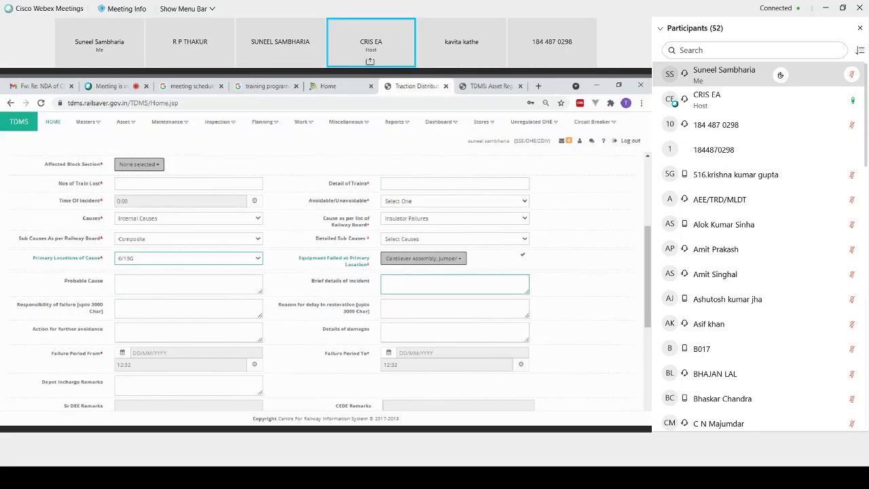
# Review the rest of the breakdown form, from the incident details and failure period to the remarks, report upload and affected location table
pyautogui.scroll(-2, 284, 327)
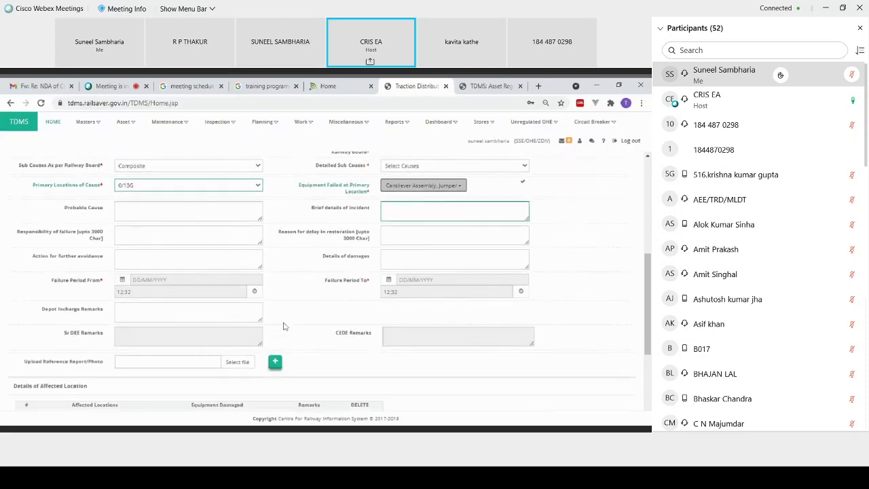
pyautogui.scroll(-1, 285, 327)
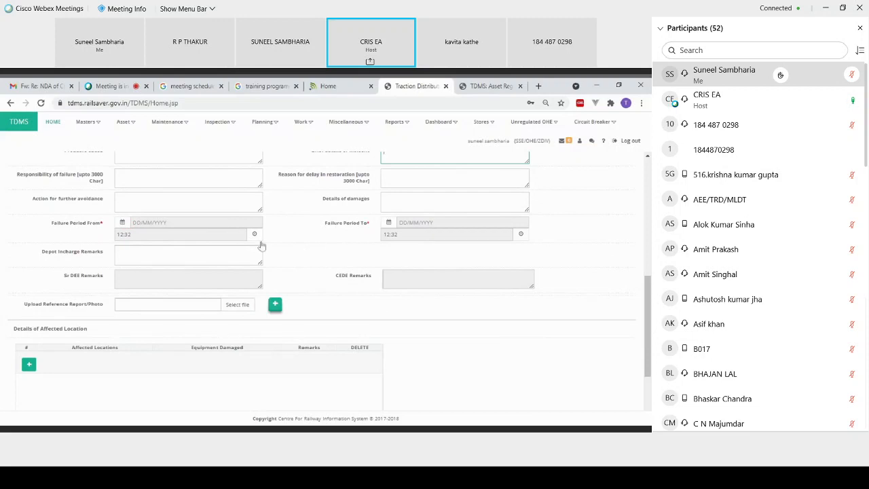
pyautogui.click(188, 254)
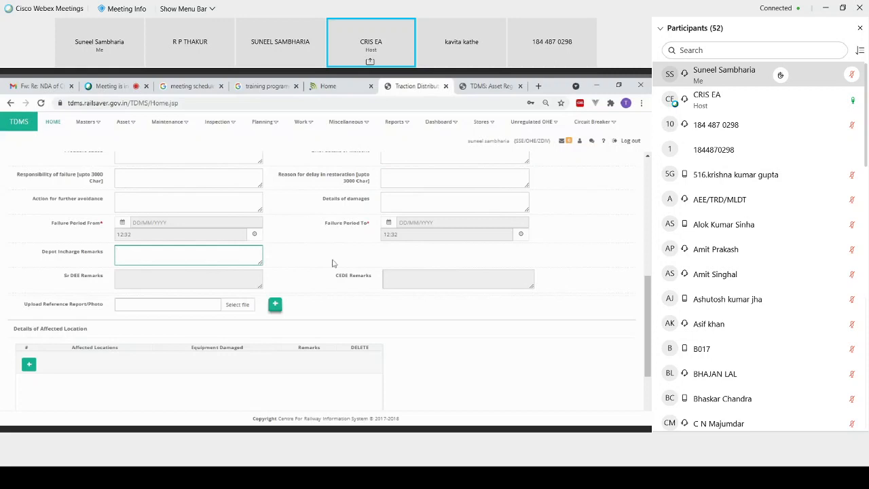
pyautogui.scroll(-2, 332, 263)
pyautogui.scroll(1, 332, 263)
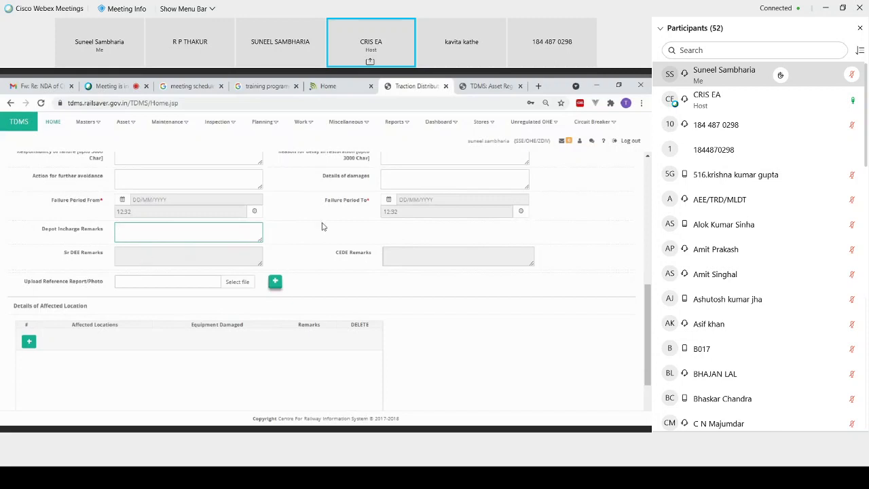
pyautogui.scroll(3, 323, 226)
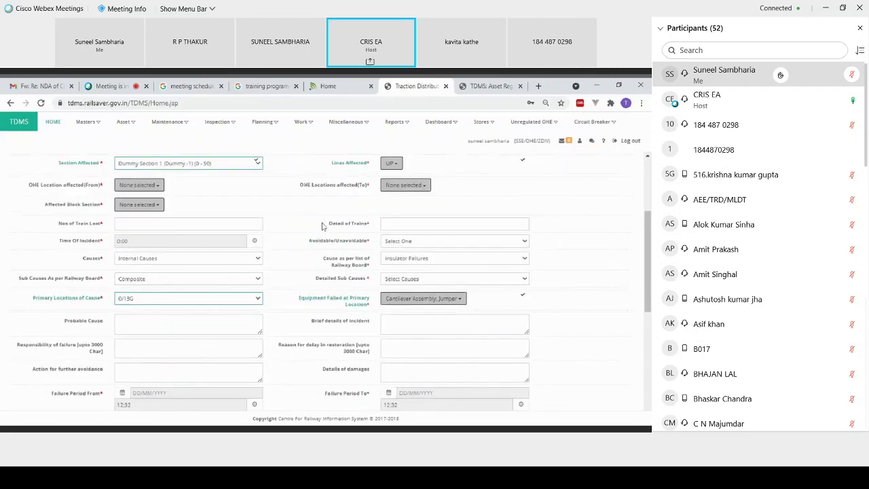
pyautogui.scroll(1, 322, 226)
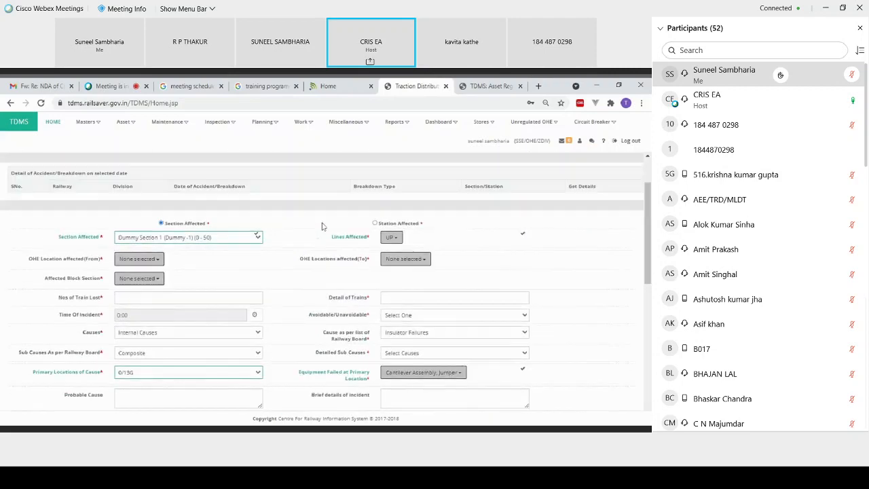
pyautogui.scroll(-2, 322, 227)
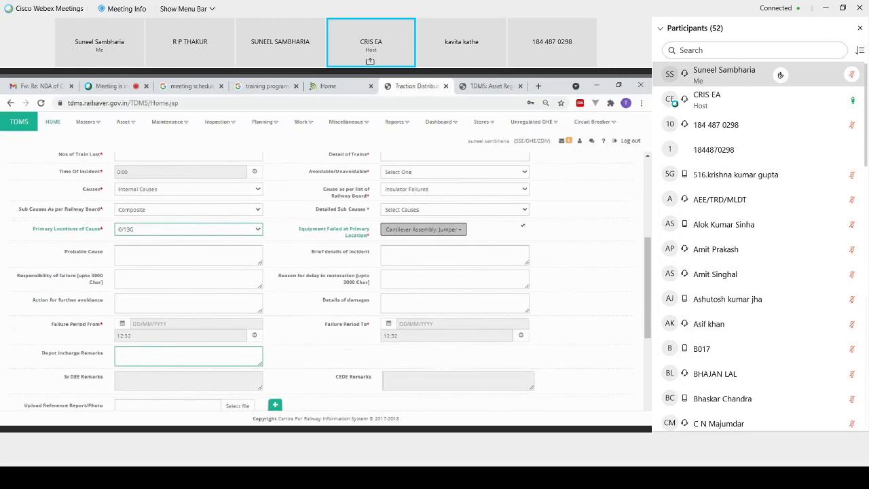
pyautogui.scroll(-2, 330, 257)
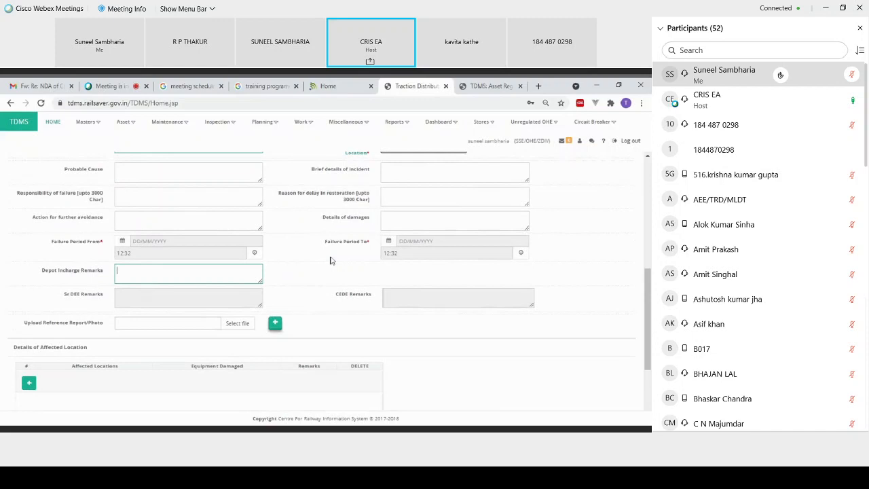
pyautogui.scroll(-1, 331, 260)
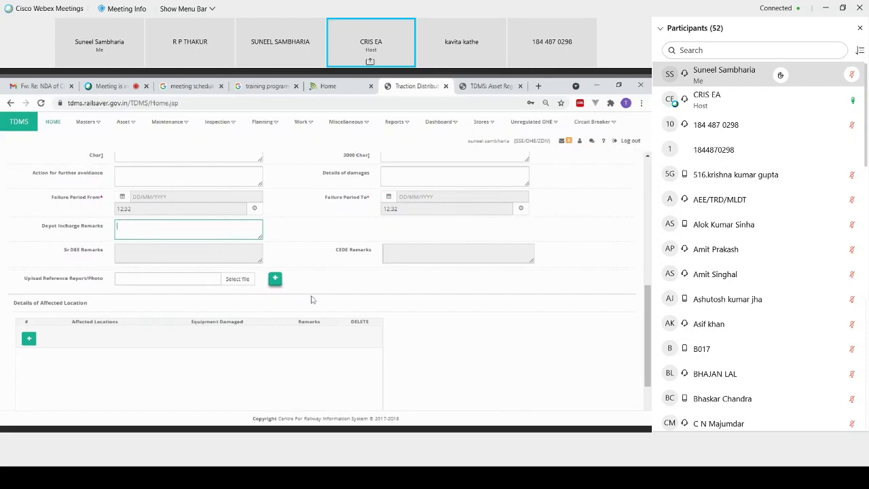
pyautogui.scroll(-2, 347, 294)
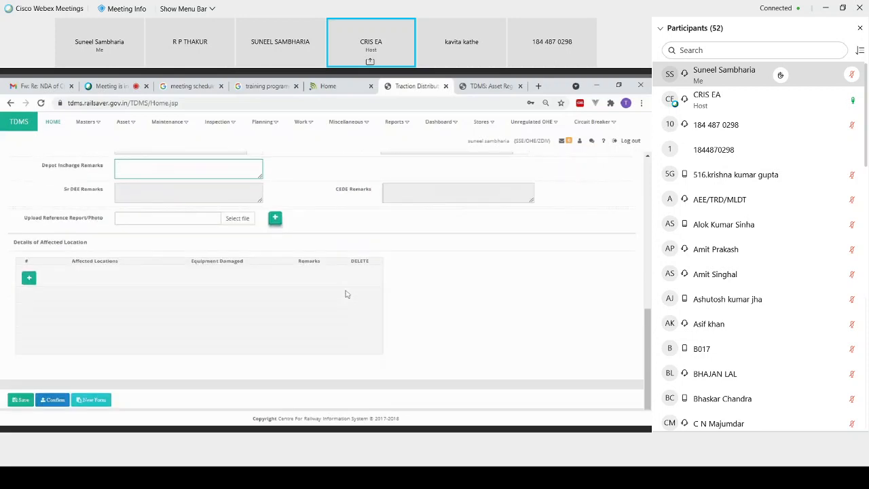
pyautogui.scroll(10, 346, 294)
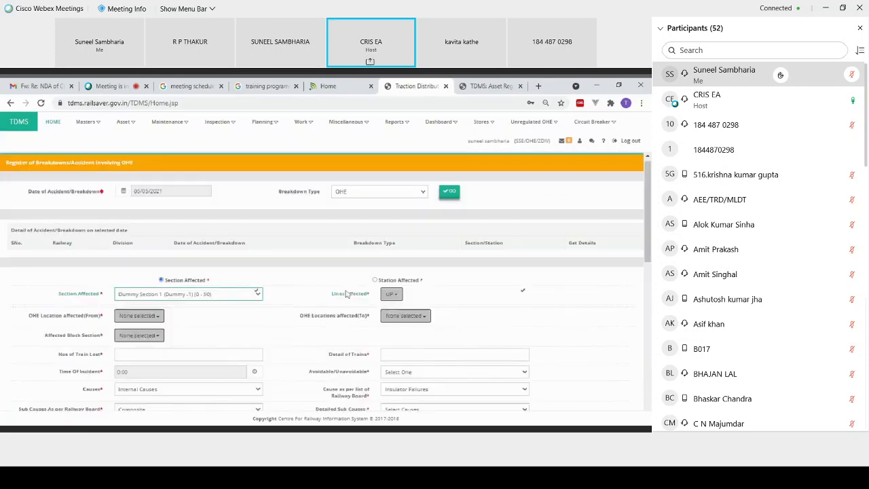
# Open the Foot Plate Inspection entry and set train number 02018, engine number 11500 and date 05/05/2021
pyautogui.click(213, 123)
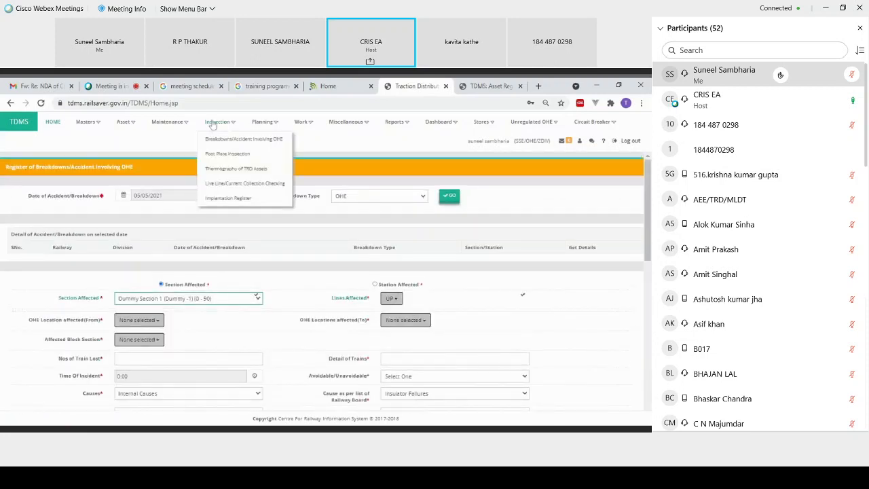
pyautogui.click(224, 155)
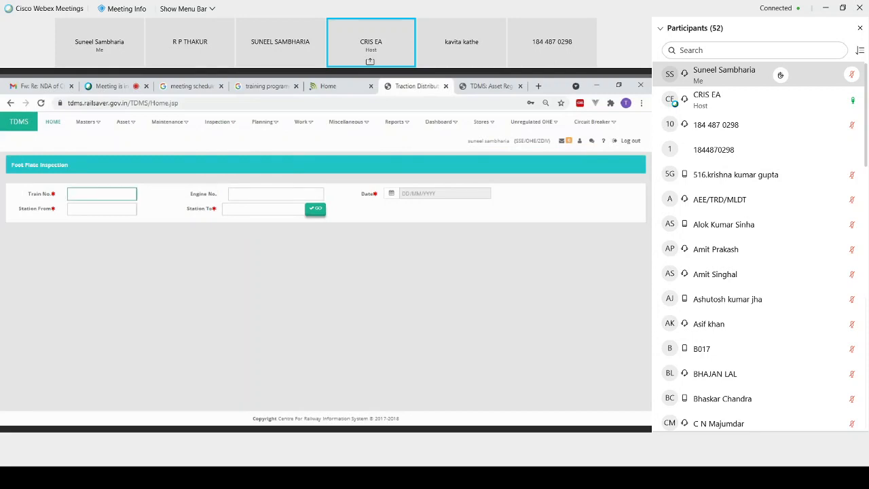
pyautogui.write('02018')
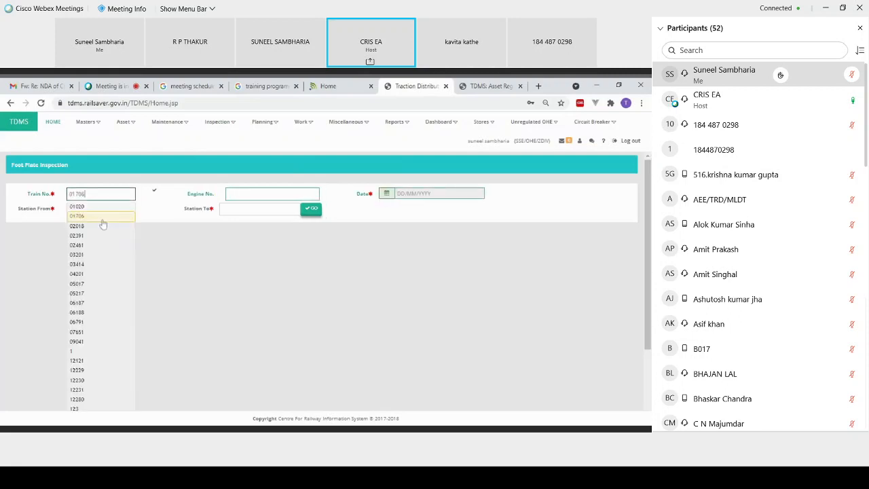
pyautogui.click(101, 227)
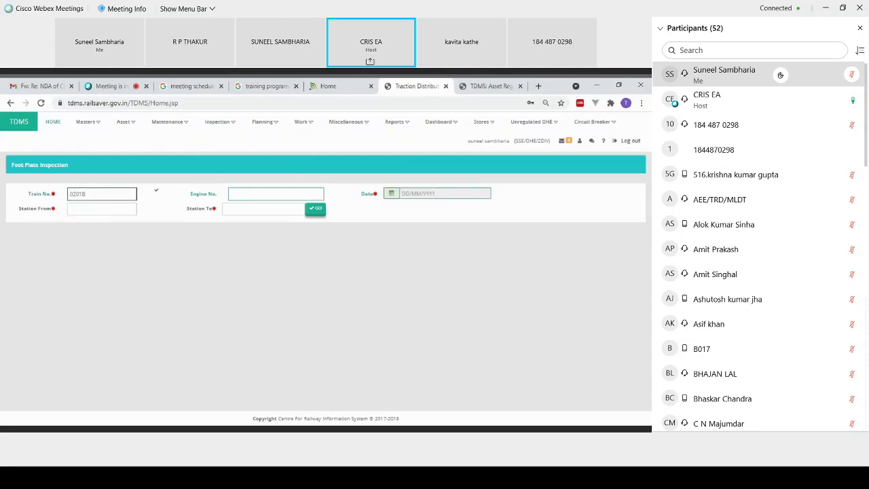
pyautogui.write('11500')
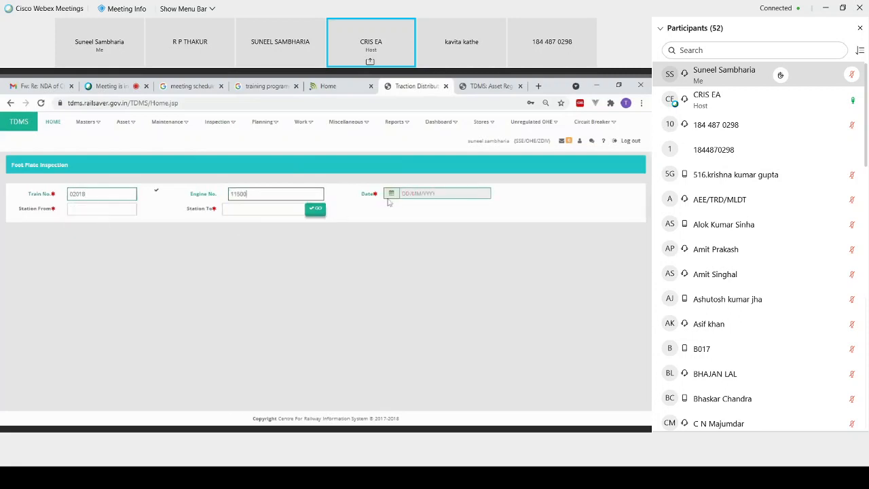
pyautogui.click(391, 196)
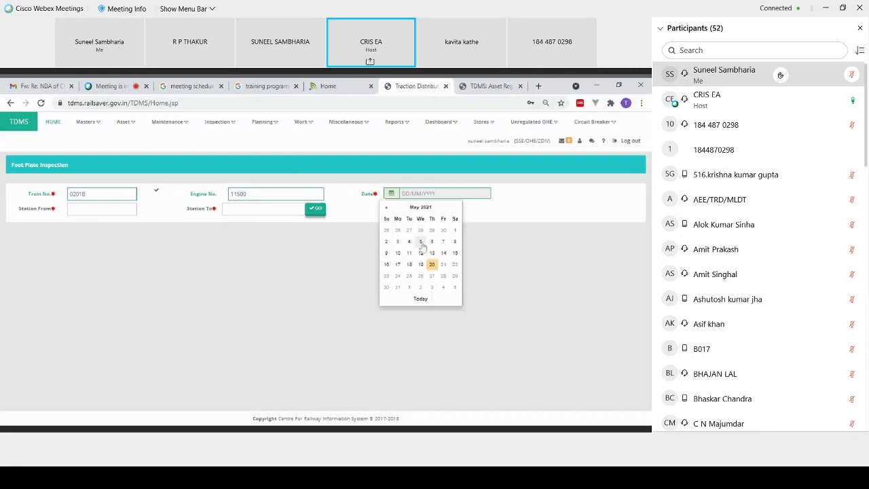
pyautogui.click(421, 242)
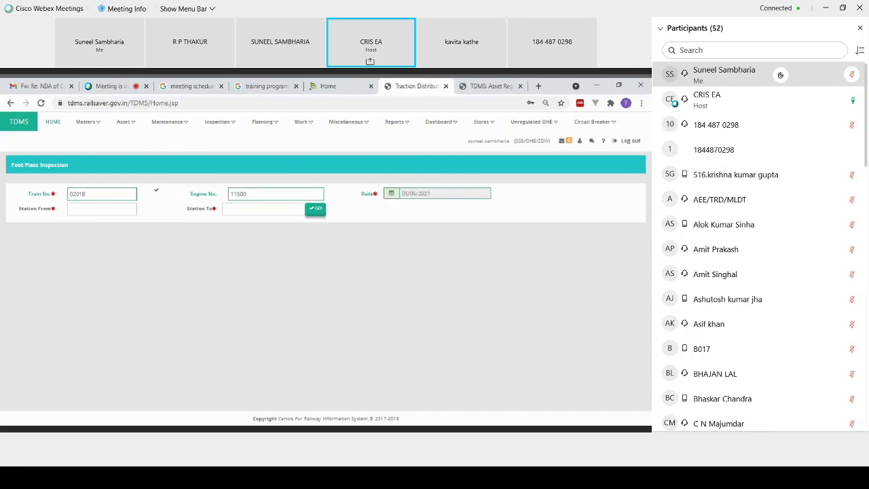
# Set the inspection's starting station to Chandlodiya (CLDY) and its destination to Adesar (AAR), and load the entry form
pyautogui.click(102, 209)
pyautogui.write('NDLS')
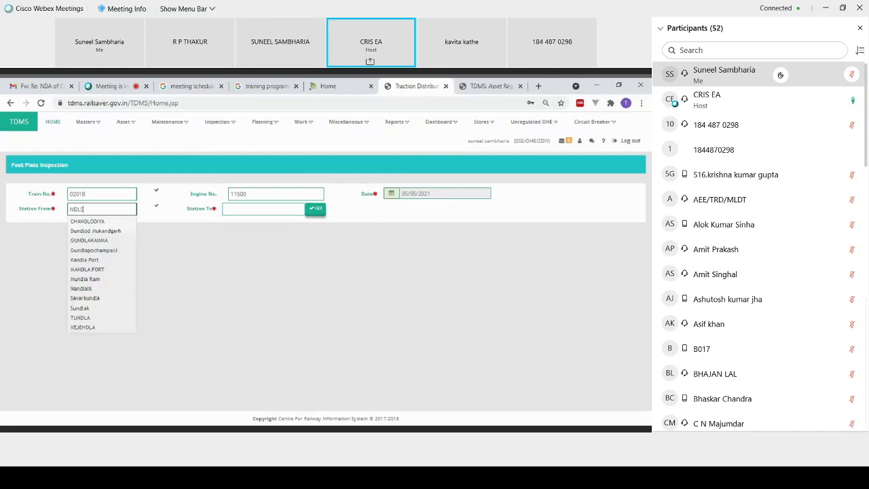
pyautogui.press('BackSpace')
pyautogui.click(87, 221)
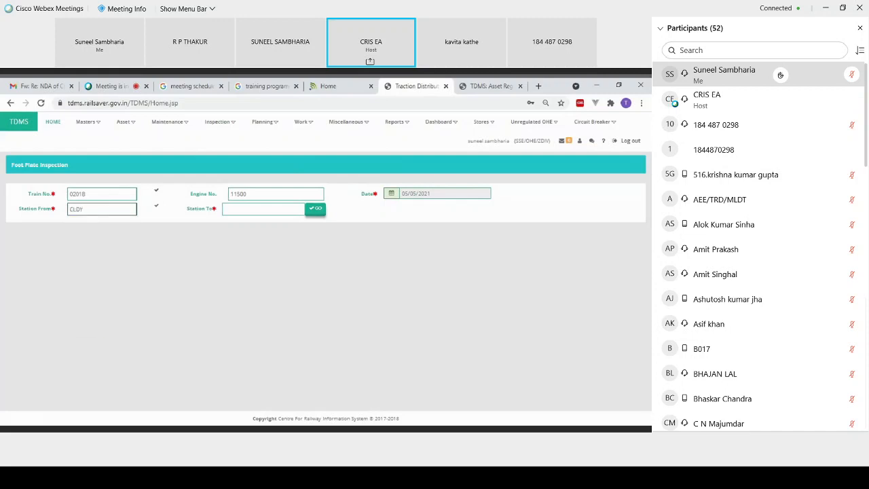
pyautogui.click(264, 209)
pyautogui.write('DESAR')
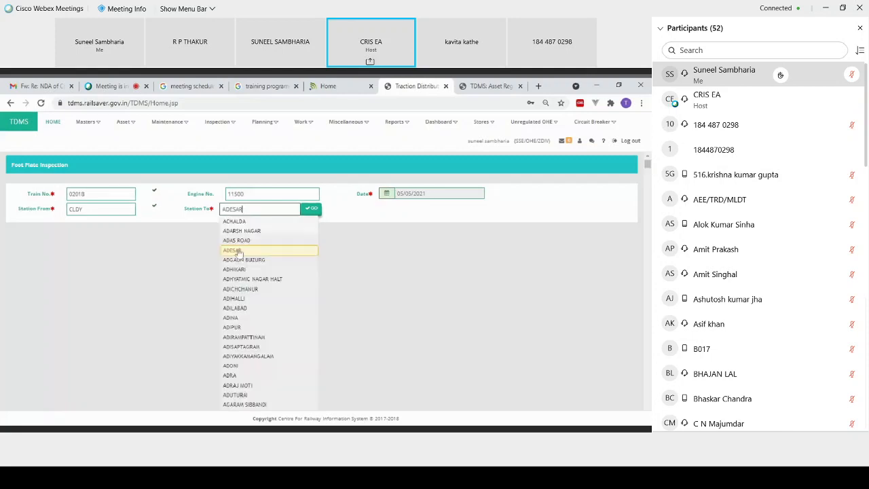
pyautogui.click(238, 250)
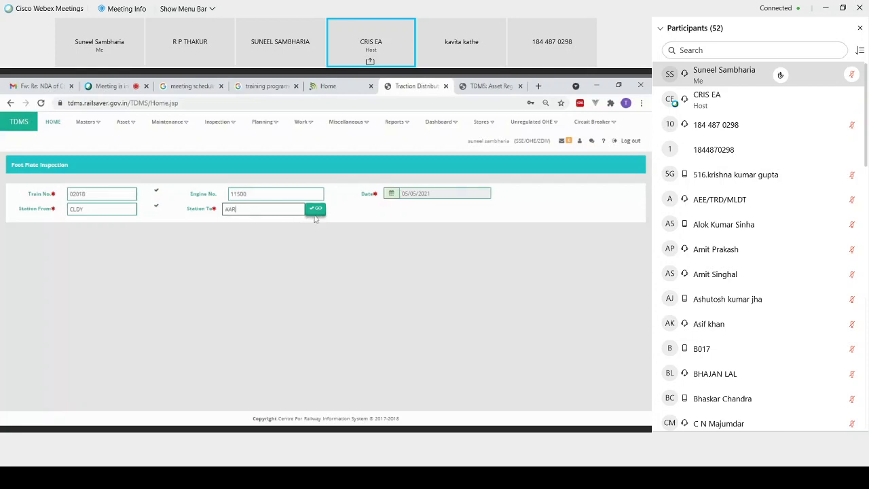
pyautogui.click(315, 209)
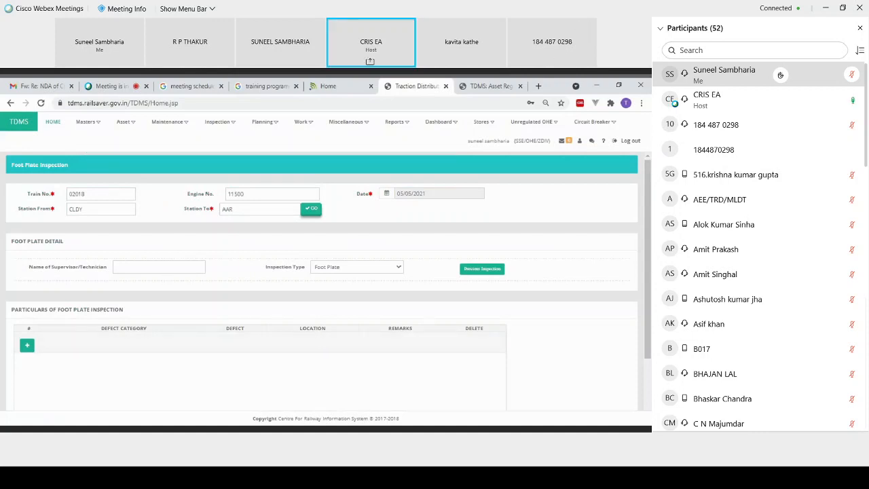
# Examine the supervisor/technician name field and the inspection type choices in the foot plate detail
pyautogui.click(163, 267)
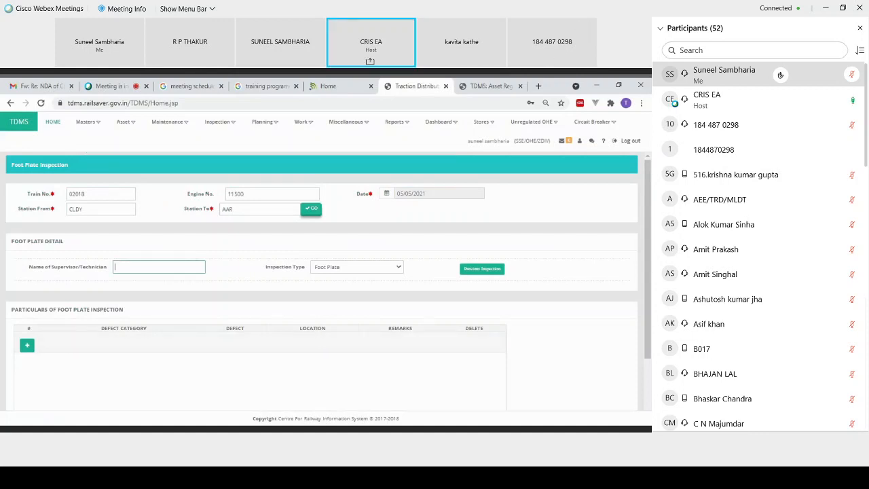
pyautogui.click(341, 271)
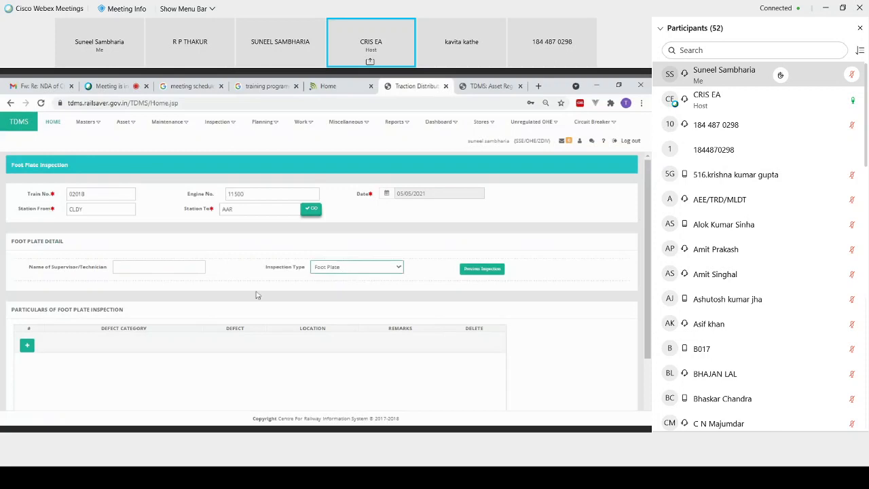
pyautogui.click(256, 295)
# Add a row to the foot plate inspection particulars and set its defect category to Isolators
pyautogui.click(28, 347)
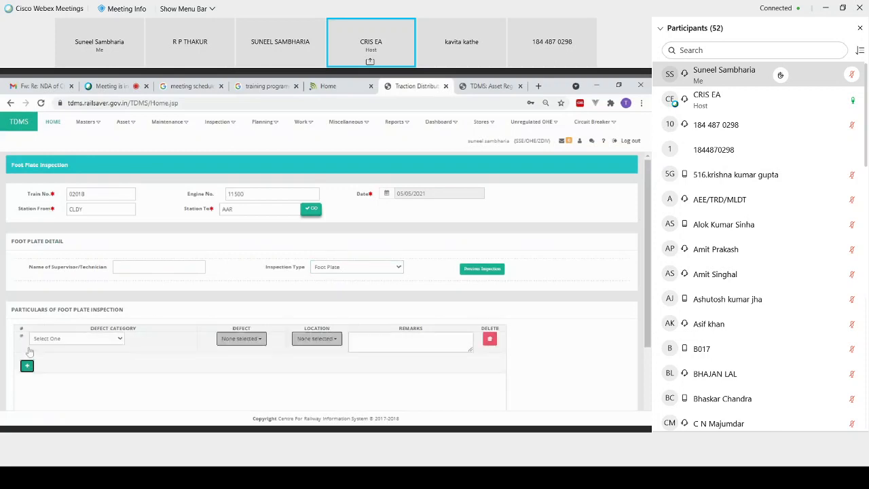
pyautogui.click(95, 340)
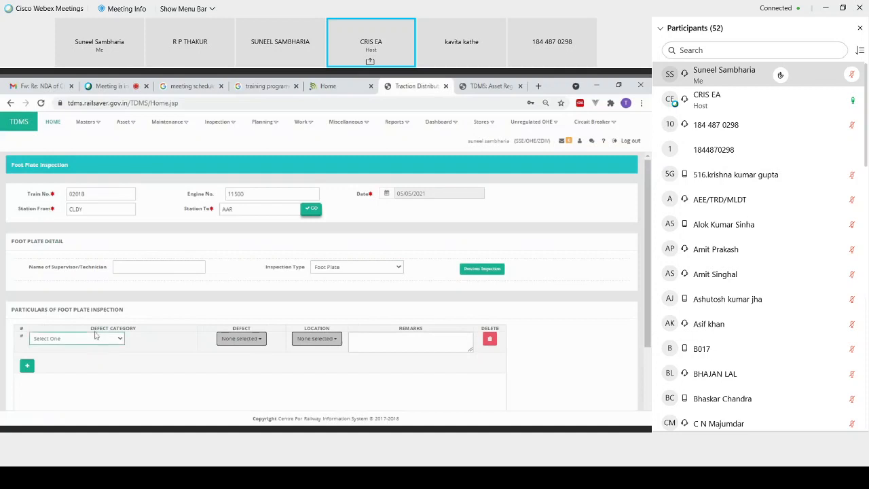
pyautogui.click(238, 345)
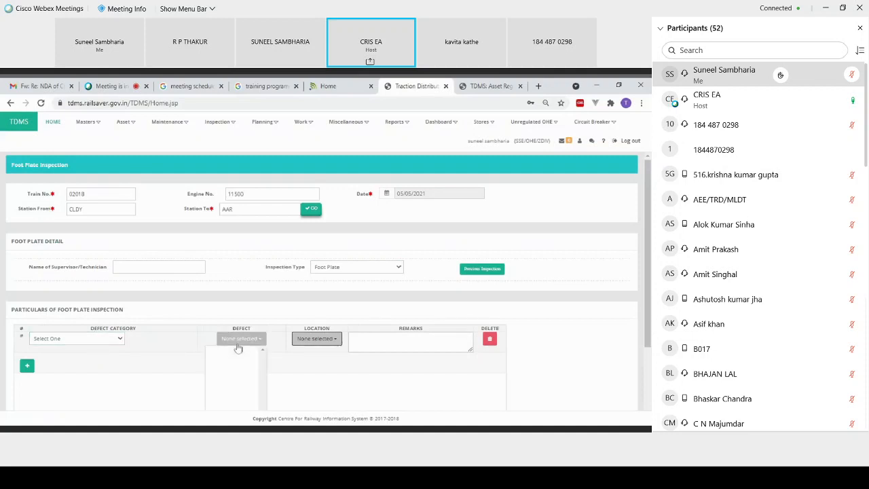
pyautogui.click(87, 335)
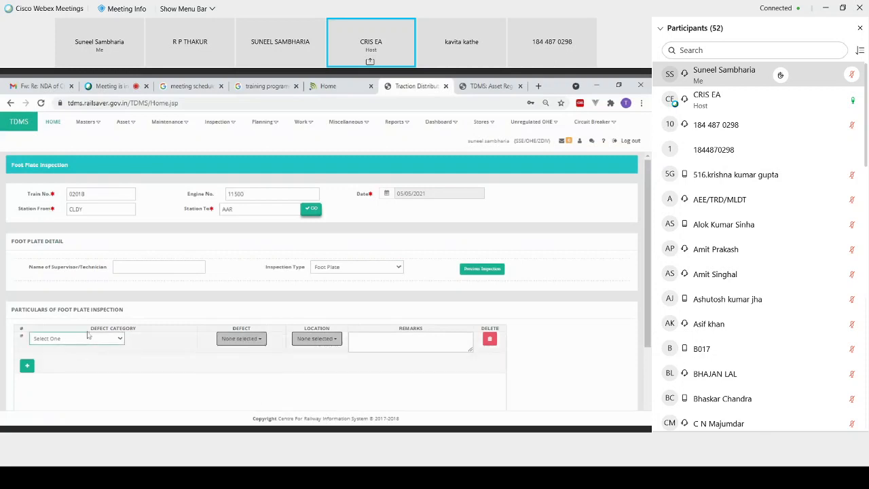
pyautogui.click(87, 335)
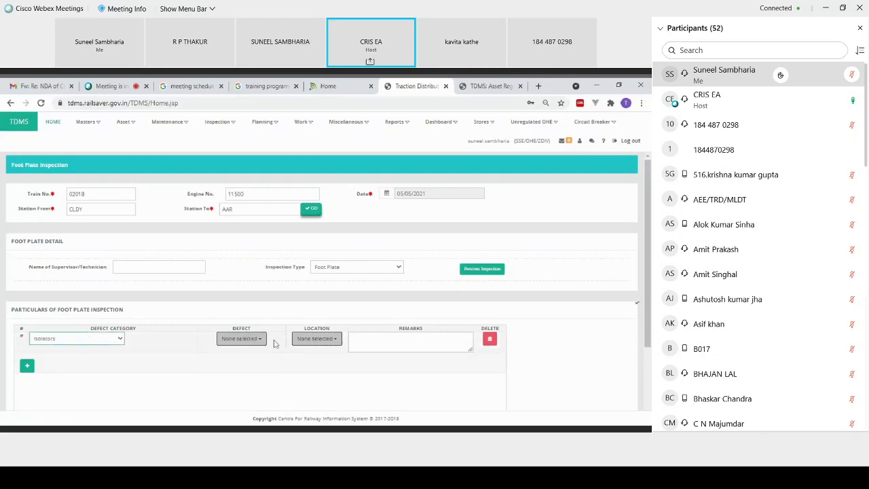
# Check the available isolator defects and select 0/13G as the defect location
pyautogui.click(238, 339)
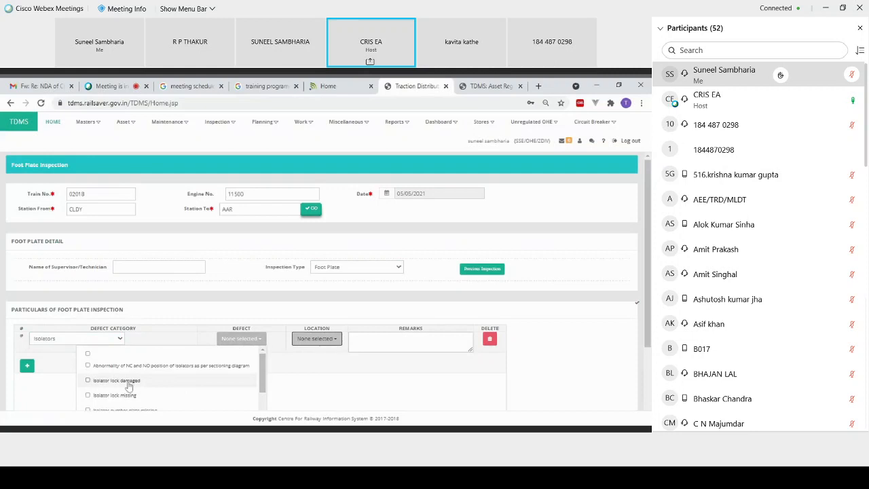
pyautogui.click(330, 340)
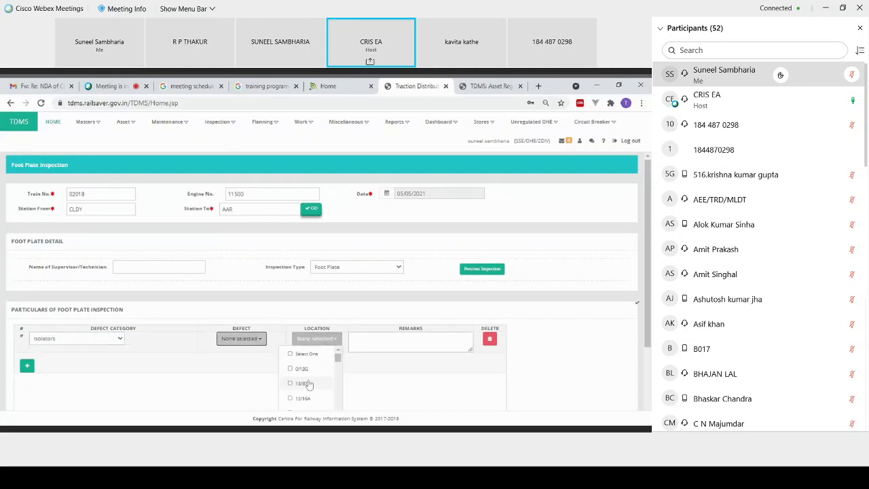
pyautogui.click(301, 369)
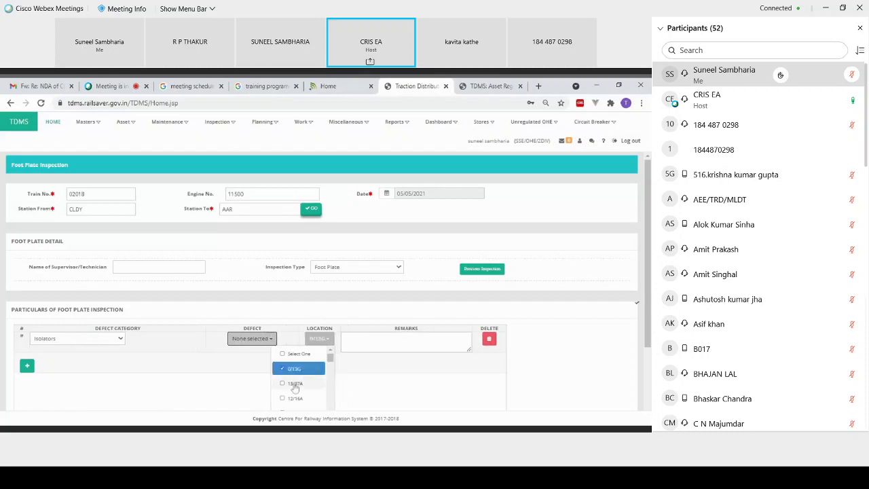
# Add 13/37A and 12/16A to the selected locations of the isolator defect row
pyautogui.click(295, 384)
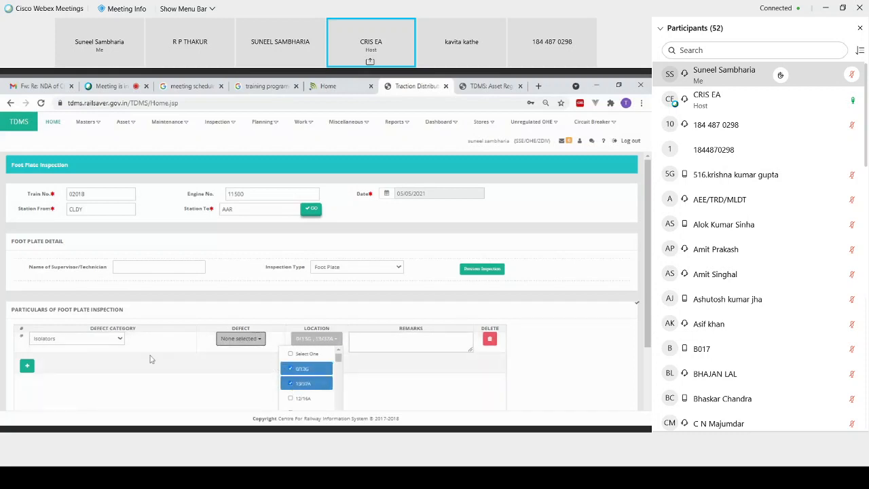
pyautogui.click(298, 401)
pyautogui.click(412, 375)
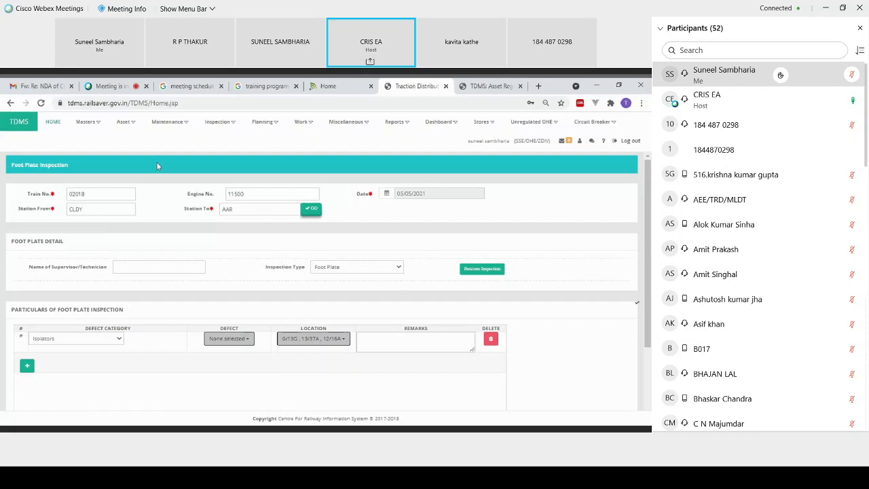
# Open the Thermography of TRD Assets inspection and load its entry form for activity date 06/05/2021
pyautogui.click(230, 129)
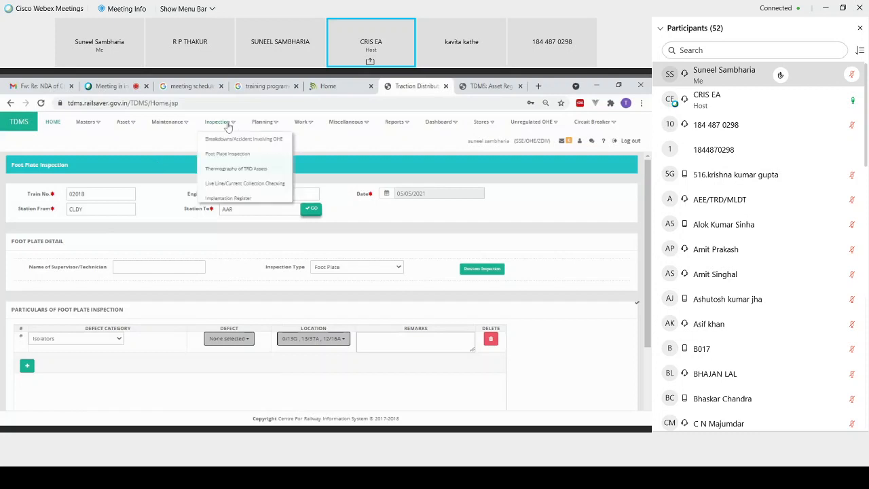
pyautogui.click(228, 167)
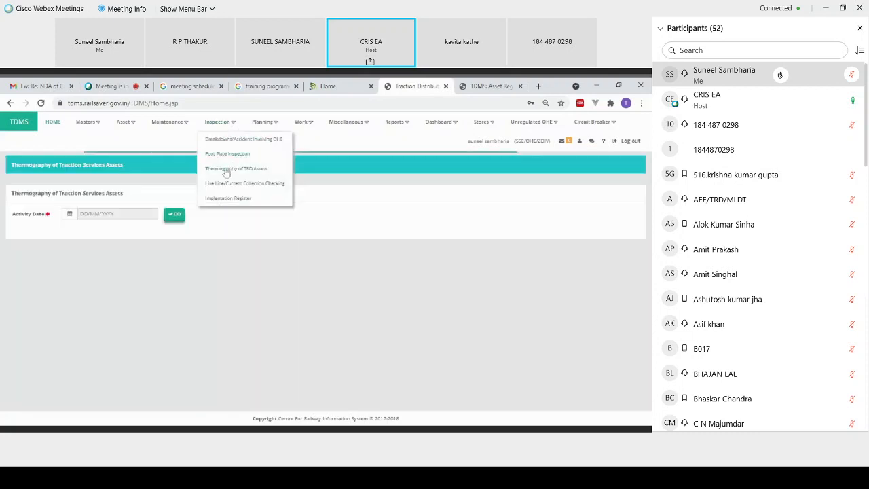
pyautogui.click(70, 213)
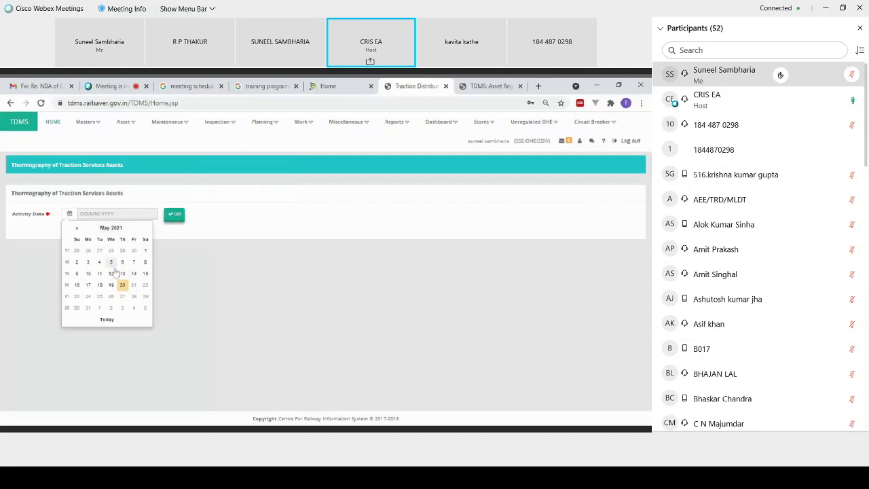
pyautogui.click(122, 262)
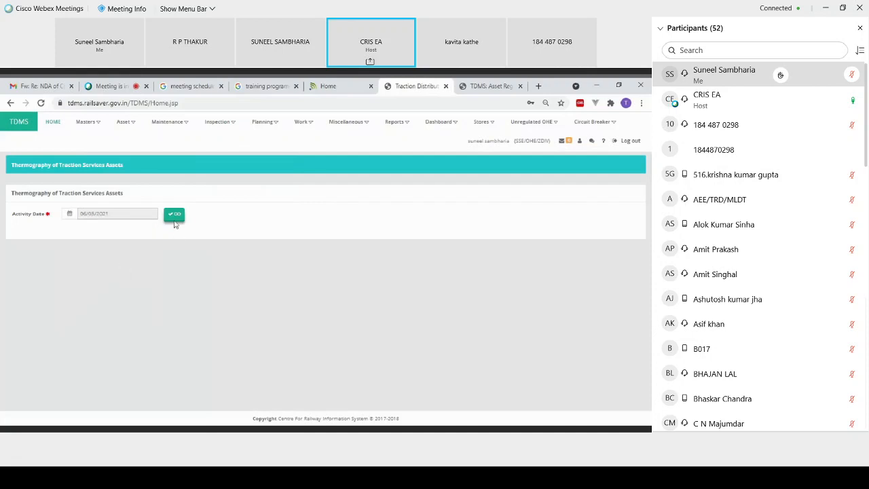
pyautogui.click(174, 217)
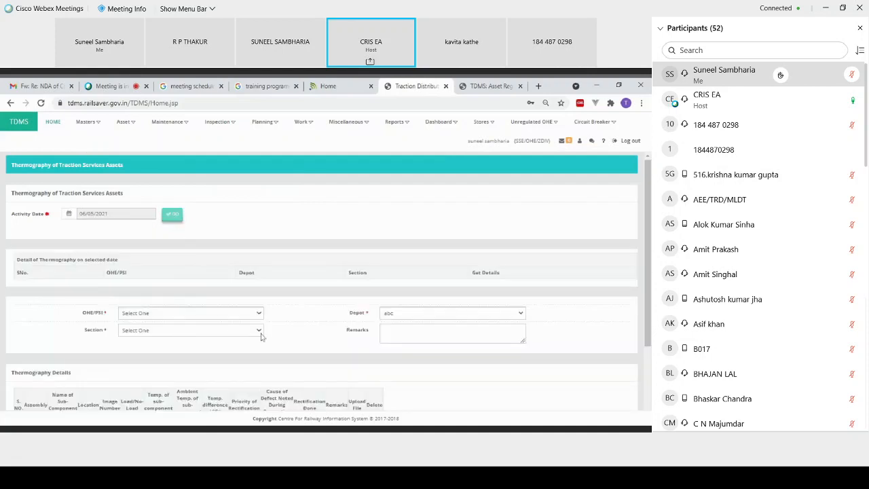
# Set the thermography record to OHE, depot DepotTest and section Dummy Section 1(0-50)
pyautogui.click(219, 315)
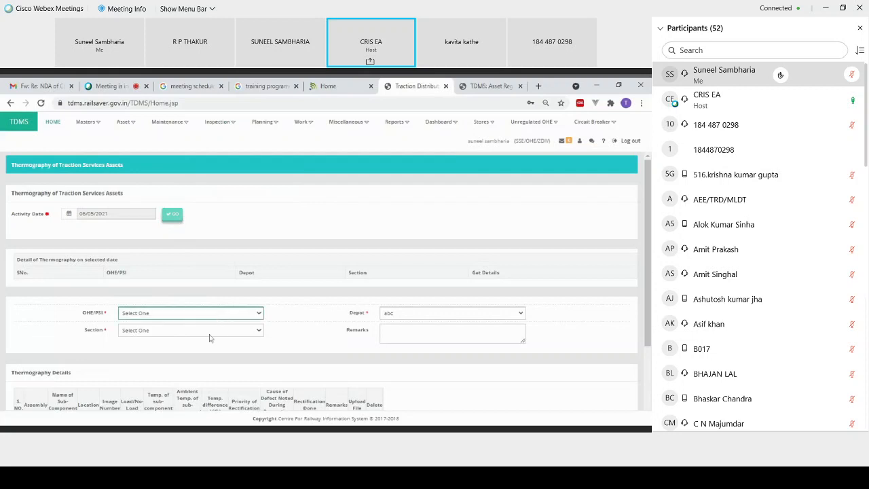
pyautogui.click(211, 337)
pyautogui.click(395, 316)
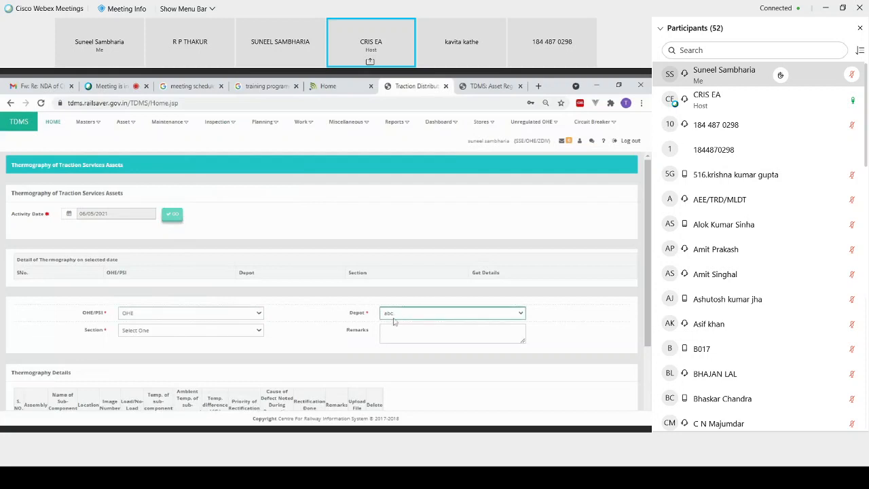
pyautogui.click(414, 228)
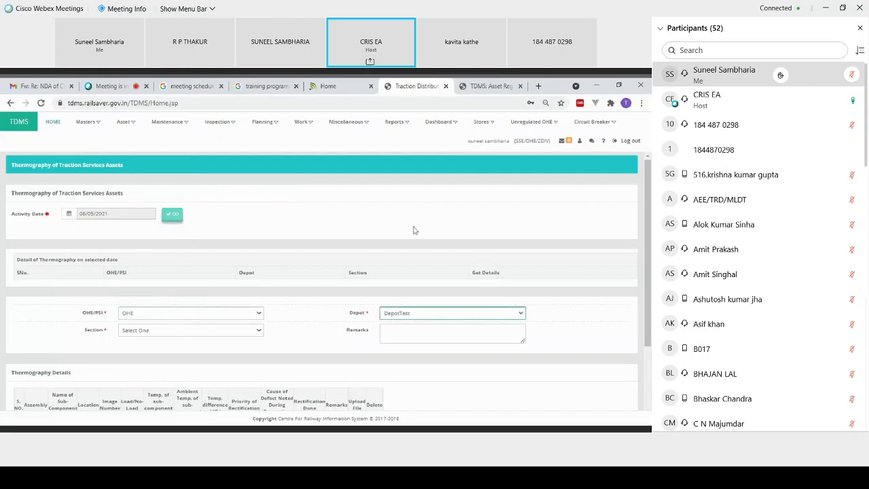
pyautogui.click(180, 333)
pyautogui.click(174, 349)
pyautogui.click(261, 362)
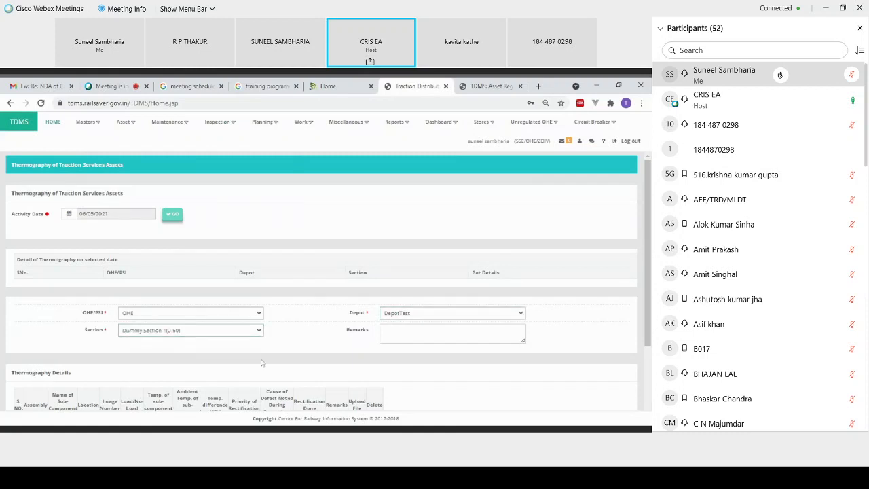
# Add a row to the thermography details and set its assembly to C-Jumper
pyautogui.scroll(-3, 261, 361)
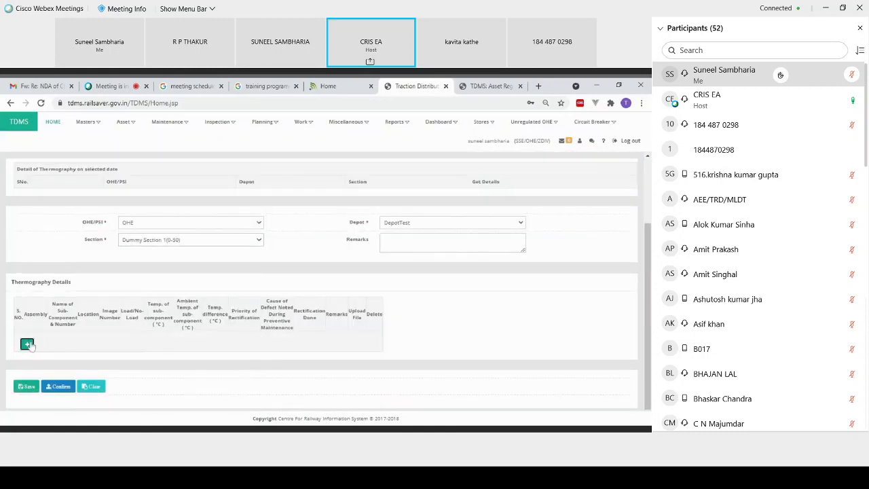
pyautogui.click(27, 344)
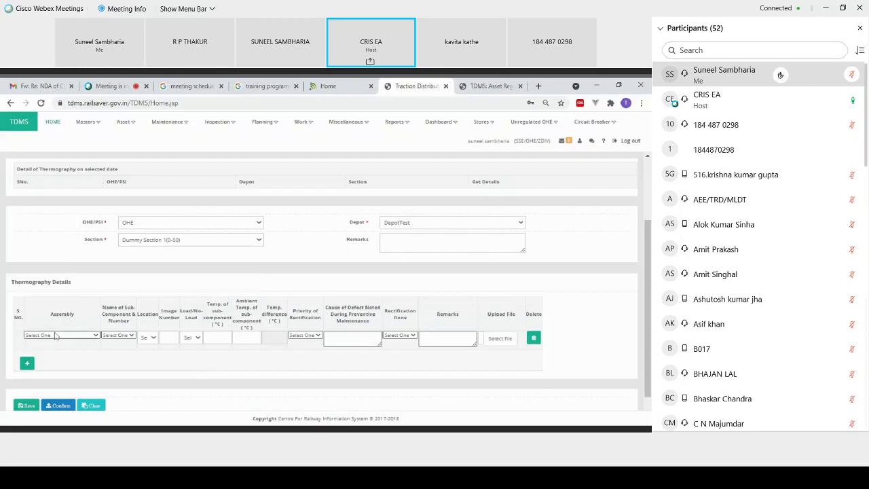
pyautogui.click(57, 334)
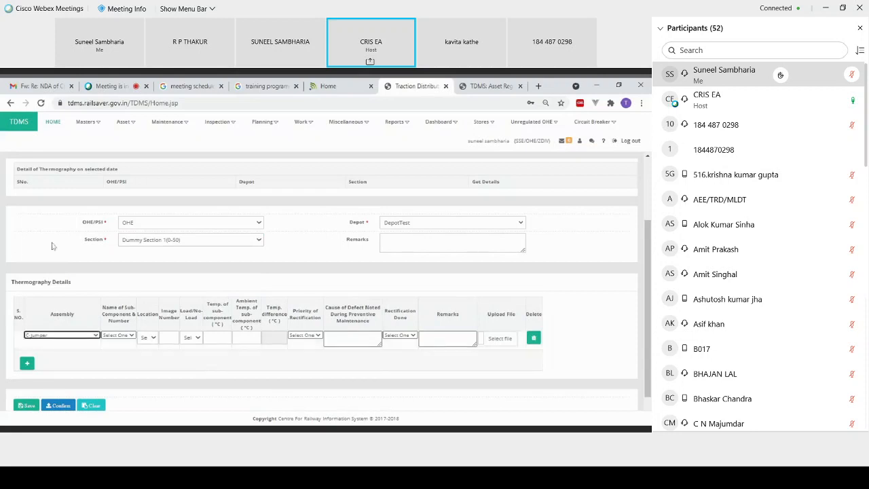
pyautogui.click(52, 285)
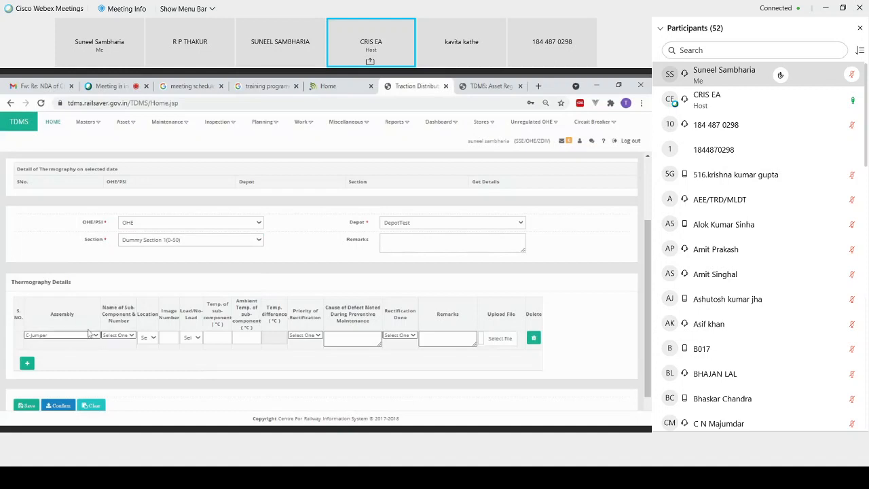
# Examine the row's sub-component, location, image number, load, temperature and rectification priority fields
pyautogui.click(88, 332)
pyautogui.click(115, 338)
pyautogui.click(147, 336)
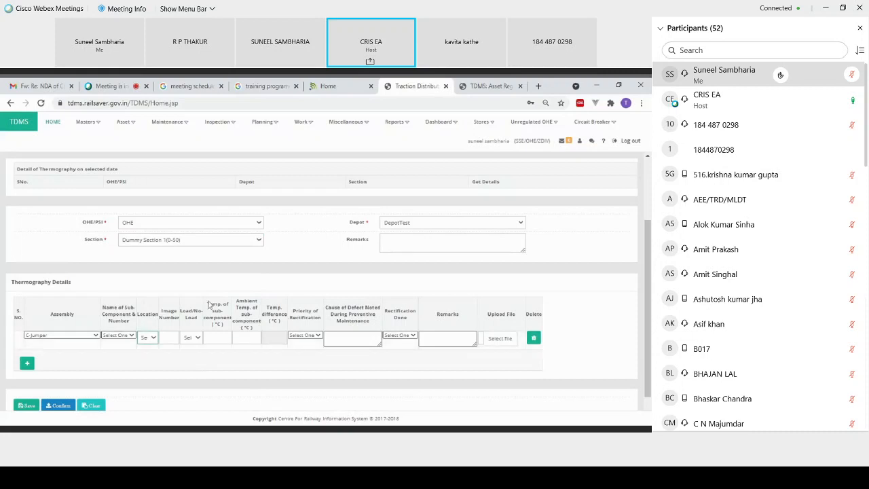
pyautogui.click(169, 337)
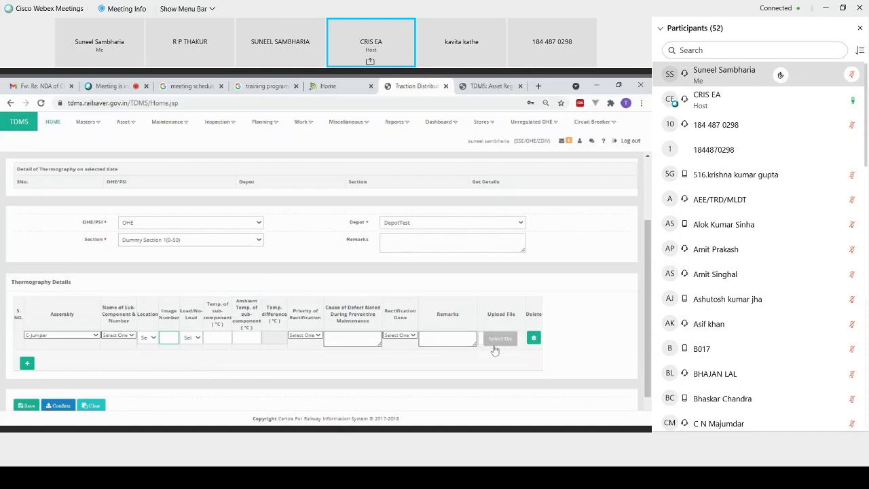
pyautogui.click(190, 339)
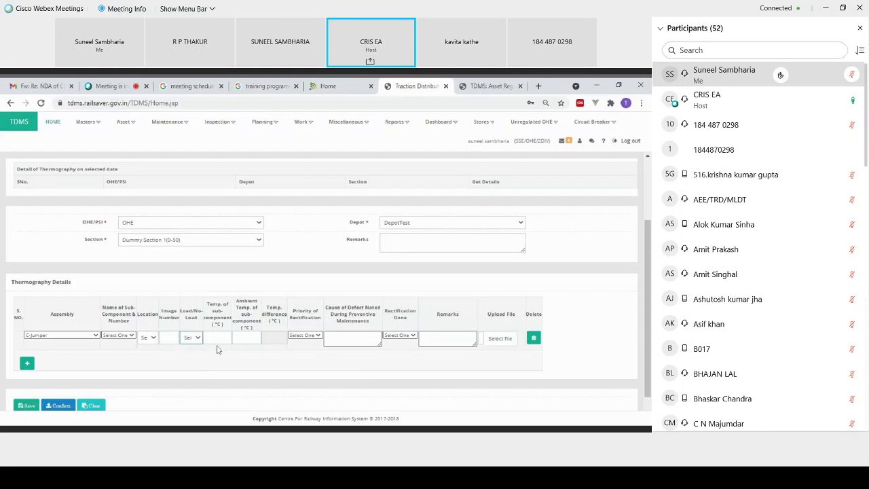
pyautogui.click(217, 338)
pyautogui.click(302, 339)
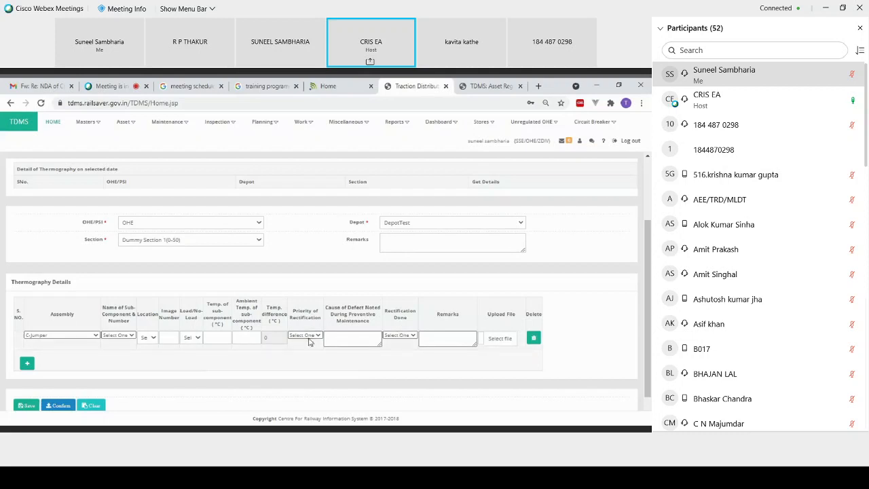
# Look through the meeting's participants list and hide it
pyautogui.scroll(-4, 821, 266)
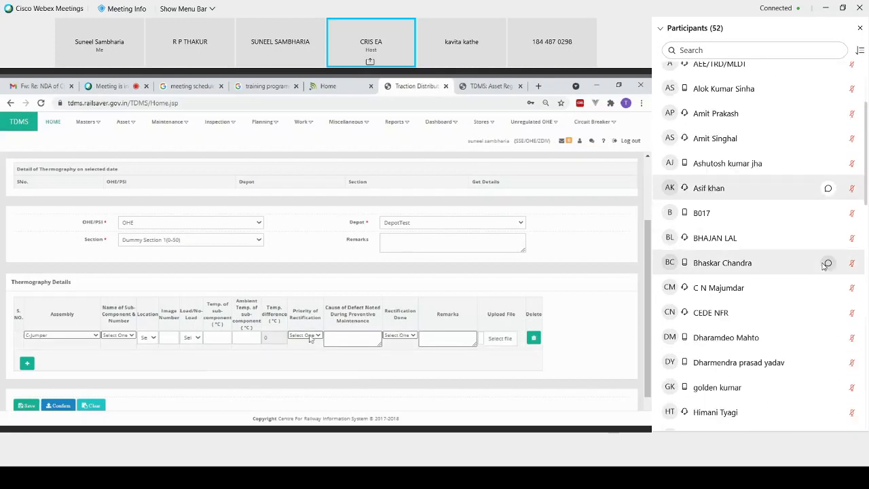
pyautogui.scroll(3, 822, 266)
pyautogui.scroll(2, 823, 267)
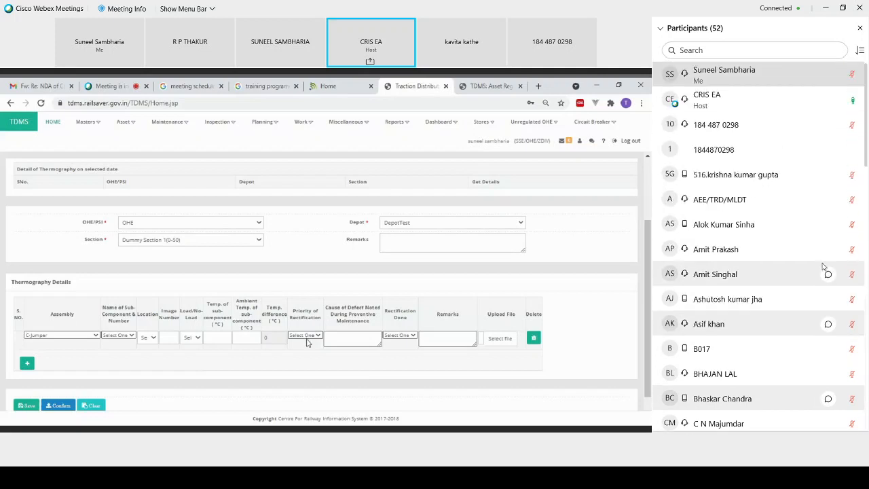
pyautogui.click(773, 451)
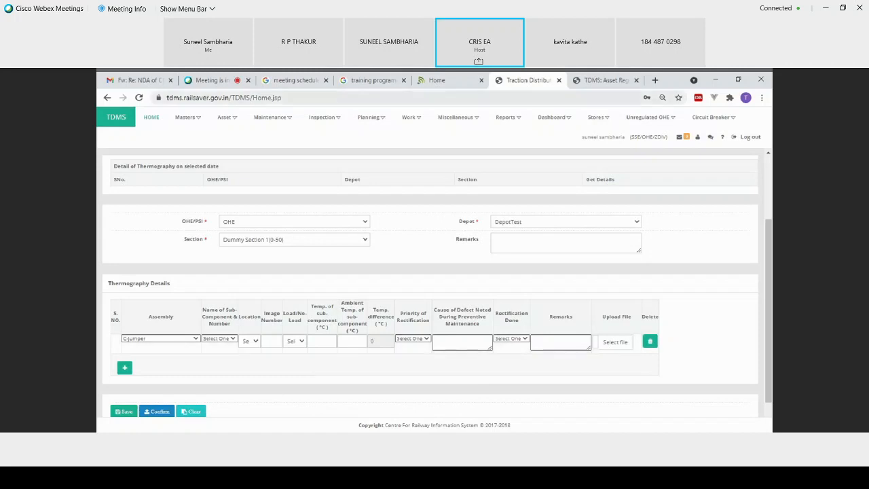
# Open the Live Line/Current Collection Checking inspection and load the records for 05/05/2021
pyautogui.click(322, 117)
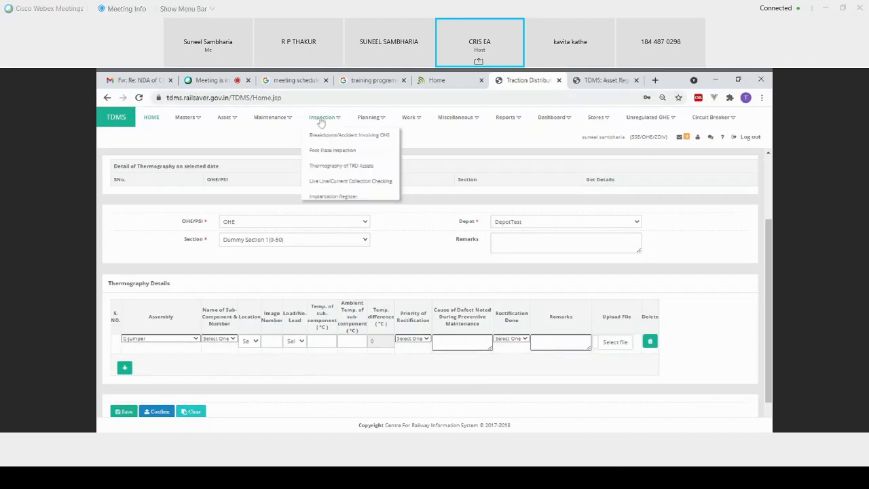
pyautogui.click(333, 181)
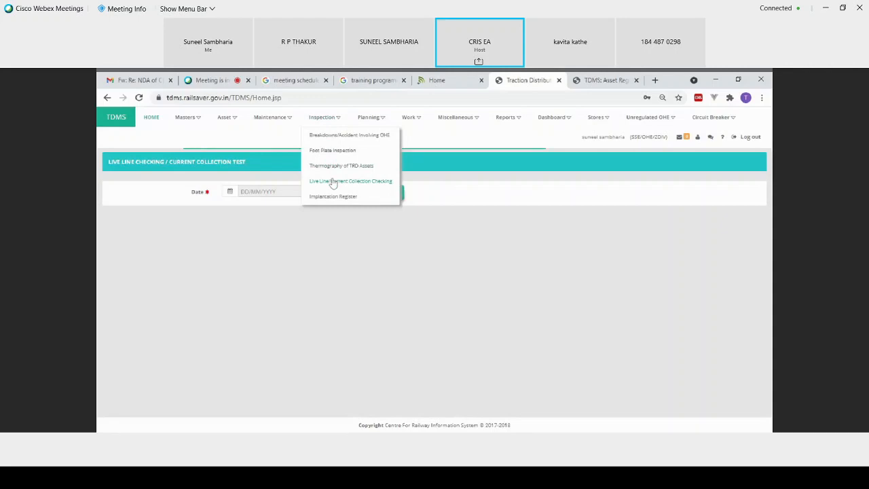
pyautogui.click(228, 193)
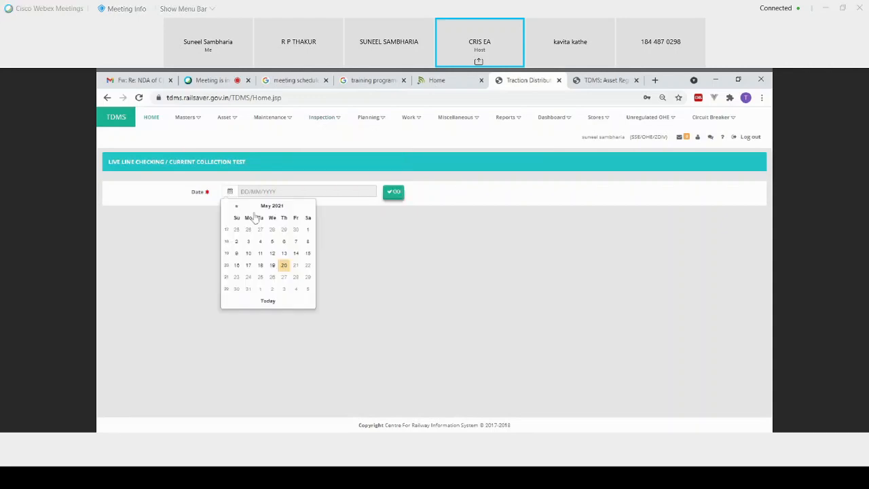
pyautogui.click(273, 242)
pyautogui.click(393, 194)
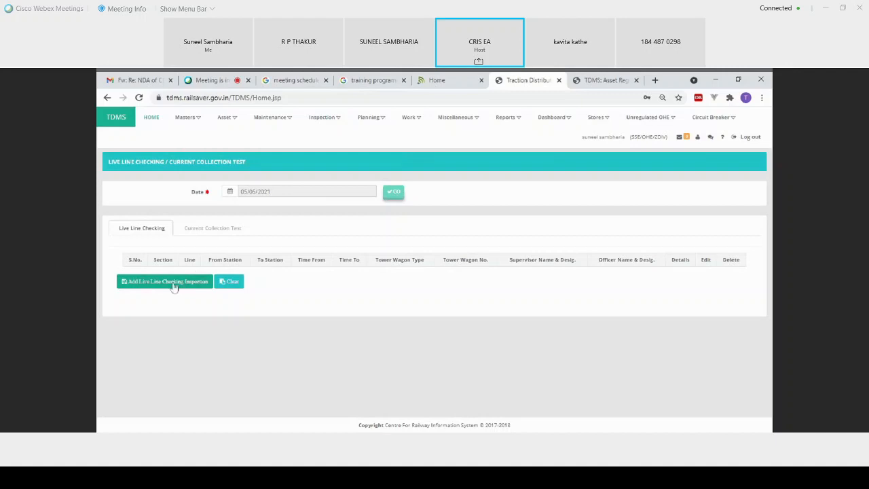
# Start a new live line checking inspection, set its tower wagon type to 4 Wheeler Tower Wagon, and review the defect sections
pyautogui.click(175, 286)
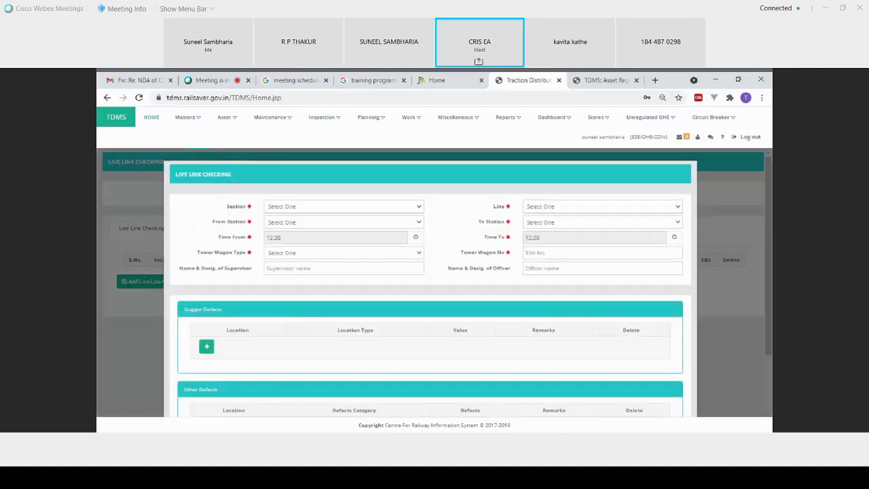
pyautogui.scroll(-1, 473, 260)
pyautogui.scroll(1, 473, 261)
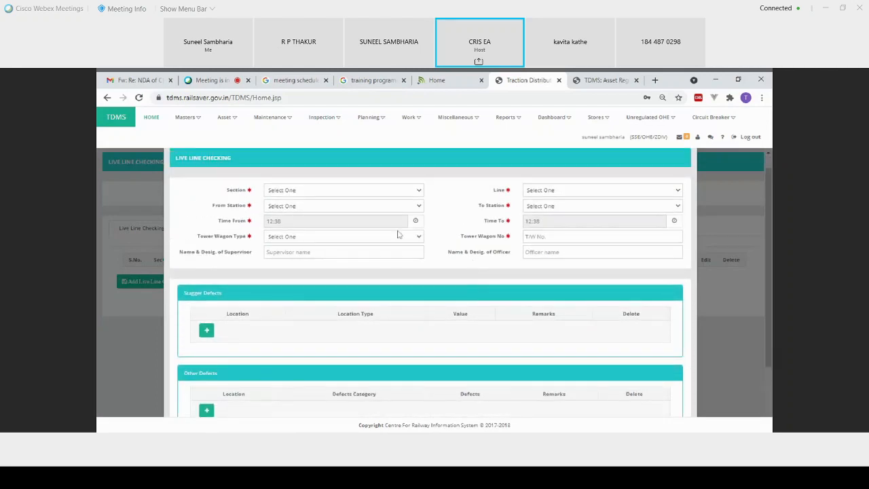
pyautogui.click(284, 255)
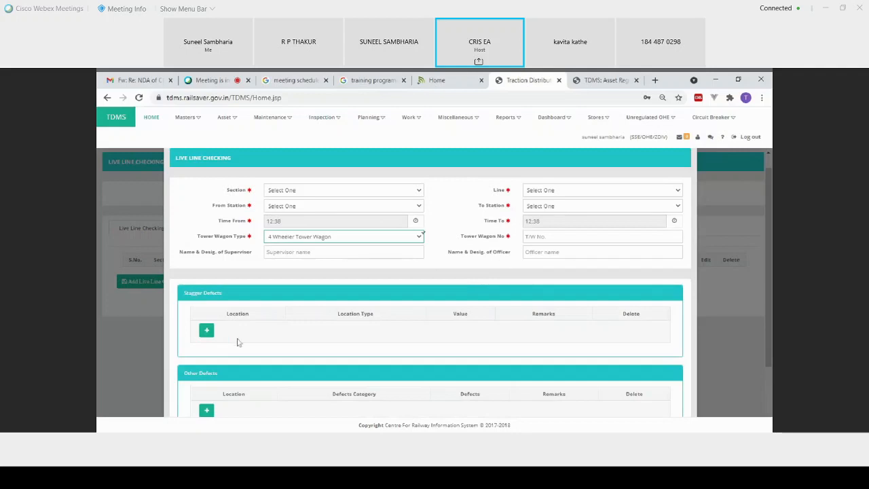
pyautogui.scroll(-1, 248, 342)
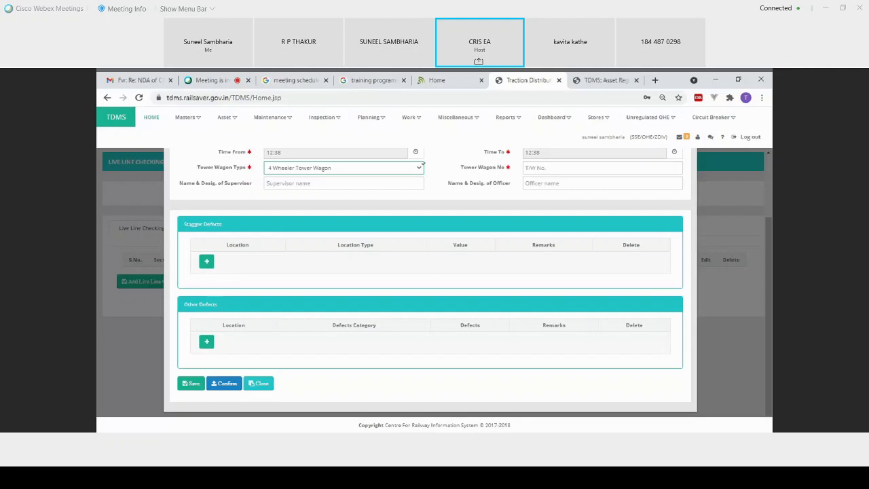
pyautogui.scroll(3, 400, 341)
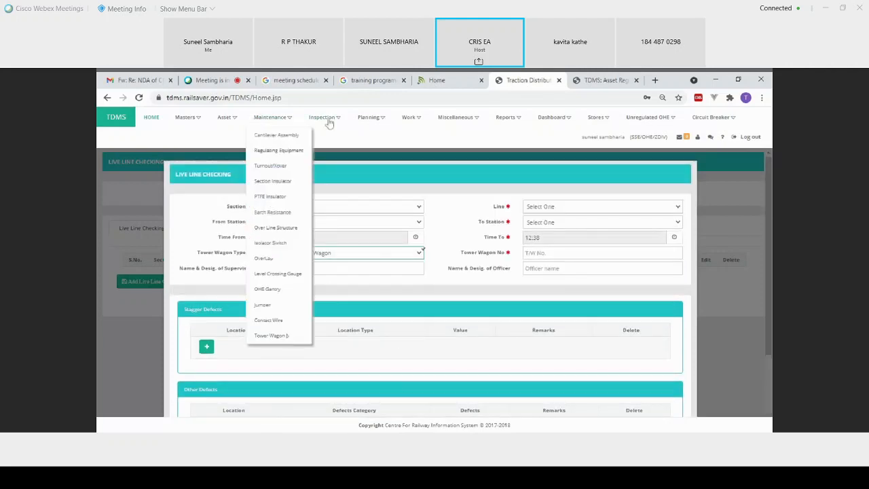
# Open the mast/portal Implantation Register and set its section to Dummy Section 1 (Dummy -1) (0 - 50) and line to UP
pyautogui.moveTo(329, 122)
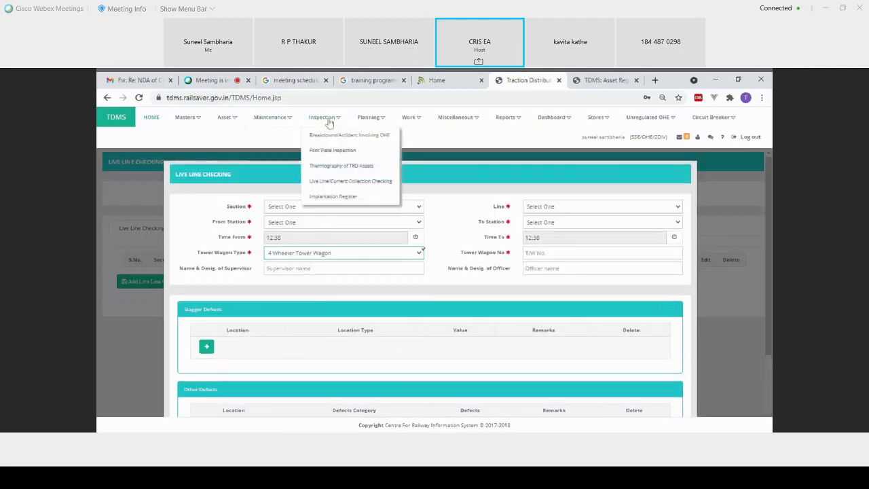
pyautogui.click(331, 197)
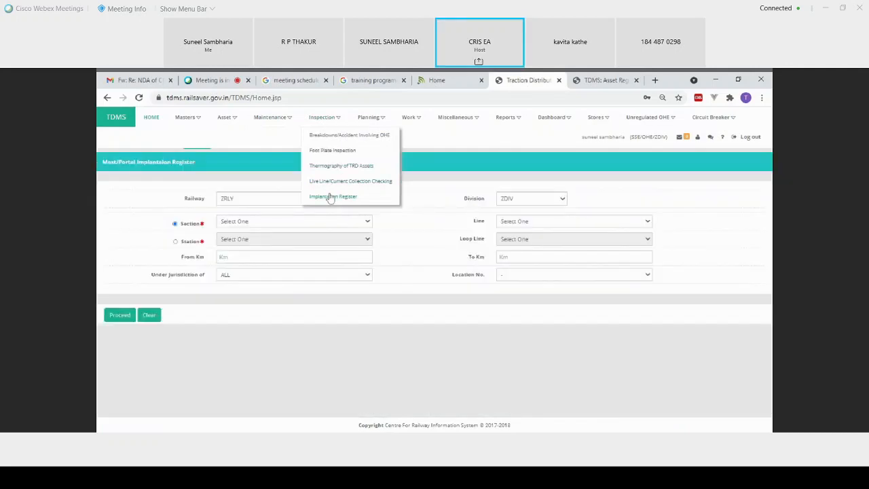
pyautogui.click(253, 225)
pyautogui.click(251, 239)
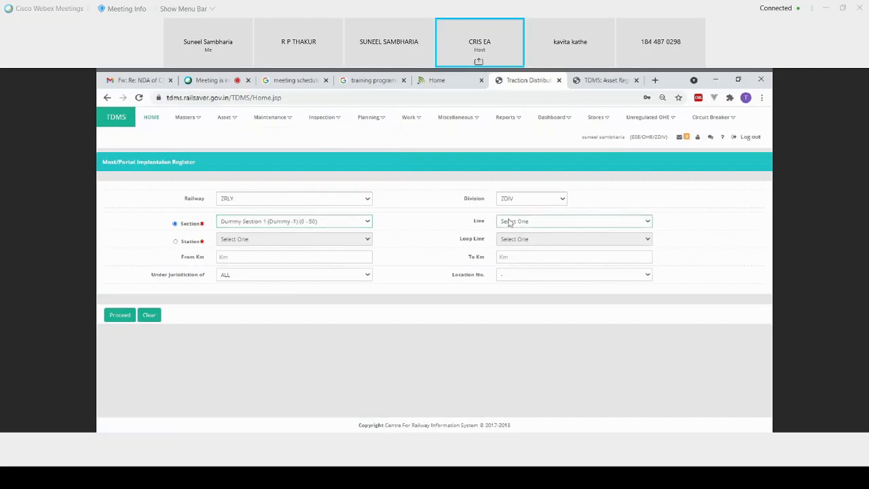
pyautogui.click(507, 240)
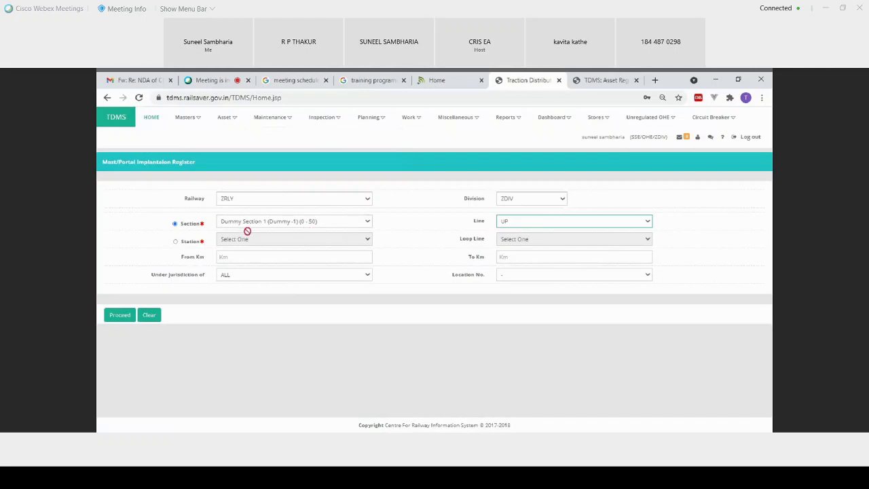
# Load the implantation records for Dummy Section 2 (Dummy-2) (50 - 1000) on the Common line and open the listed record's implantation update
pyautogui.click(121, 317)
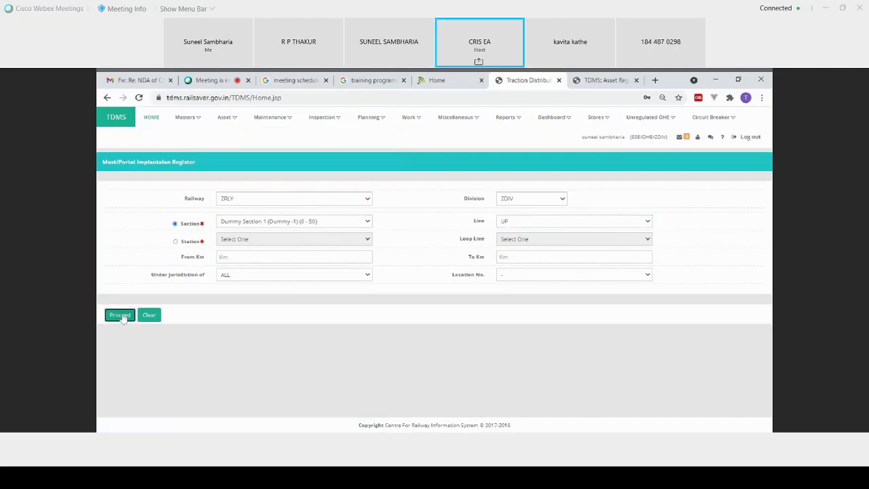
pyautogui.click(329, 225)
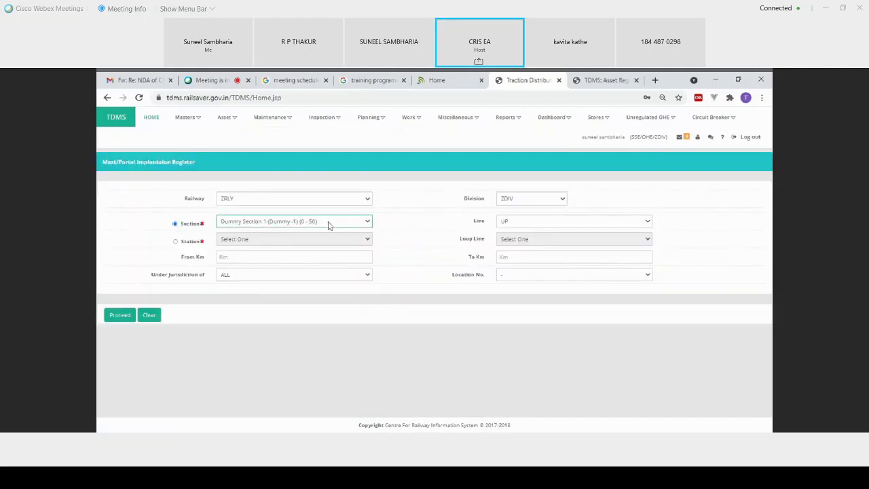
pyautogui.click(324, 233)
pyautogui.click(529, 223)
pyautogui.click(523, 240)
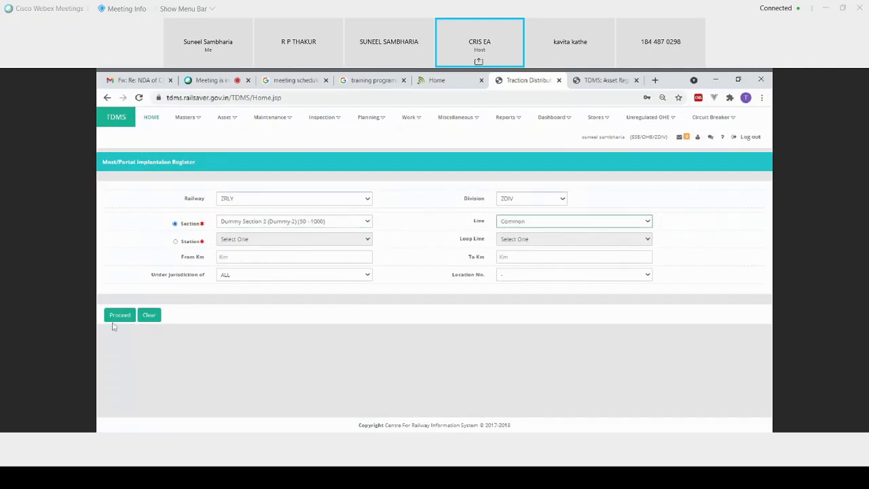
pyautogui.click(116, 316)
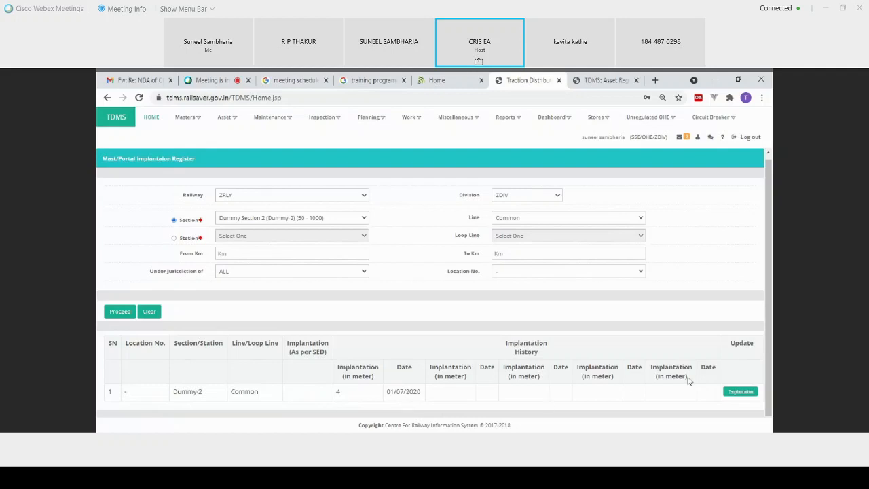
pyautogui.click(736, 393)
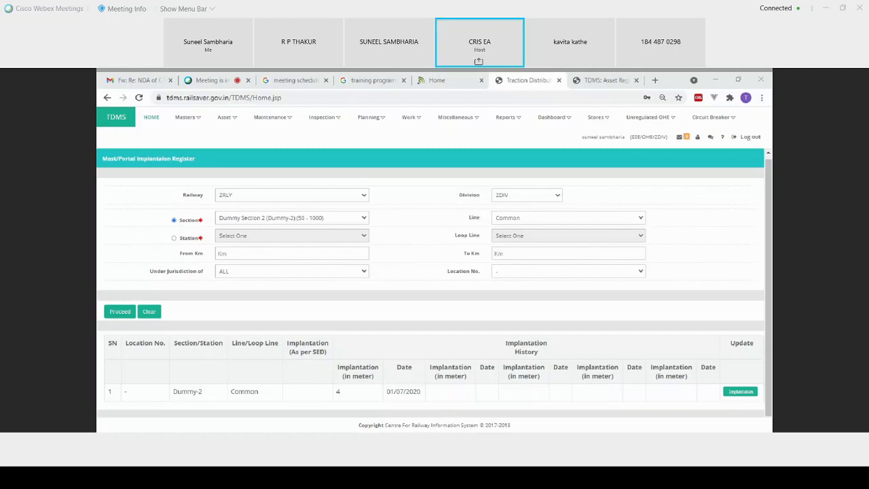
pyautogui.click(686, 83)
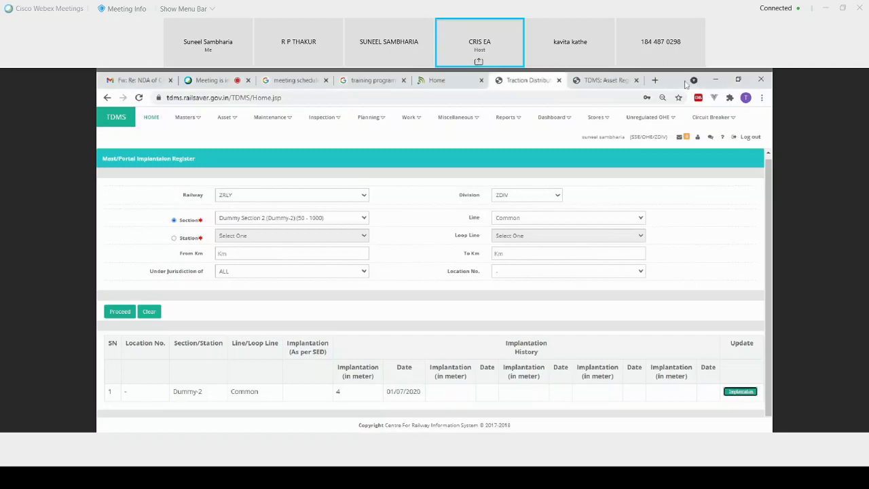
# Open the OHE maintenance planning and load the 2021-2022 AOH plan for Turnout/Xover assets
pyautogui.click(326, 128)
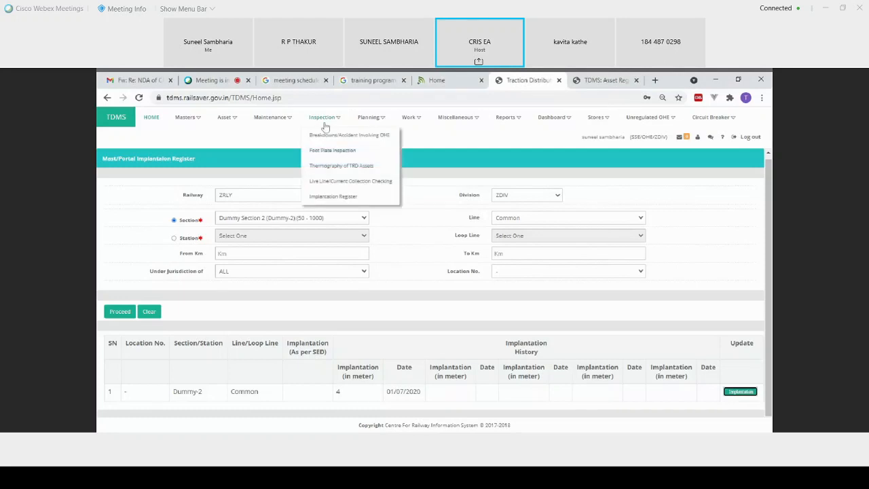
pyautogui.click(370, 118)
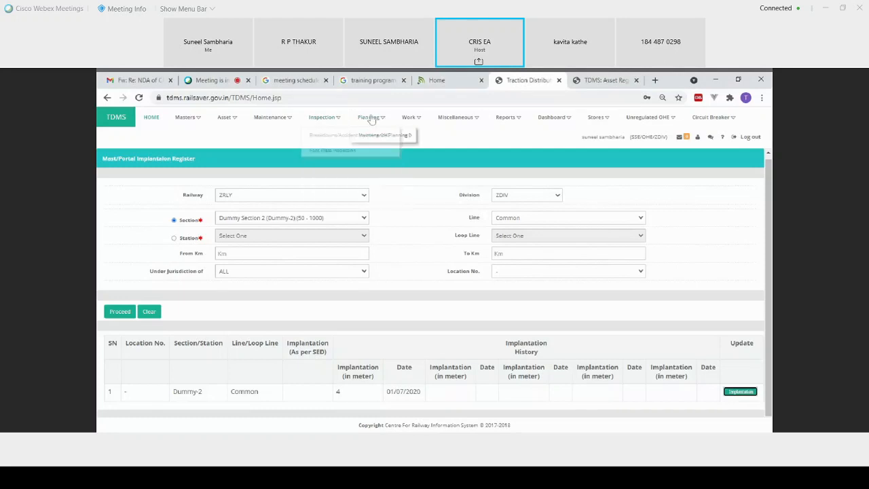
pyautogui.moveTo(381, 135)
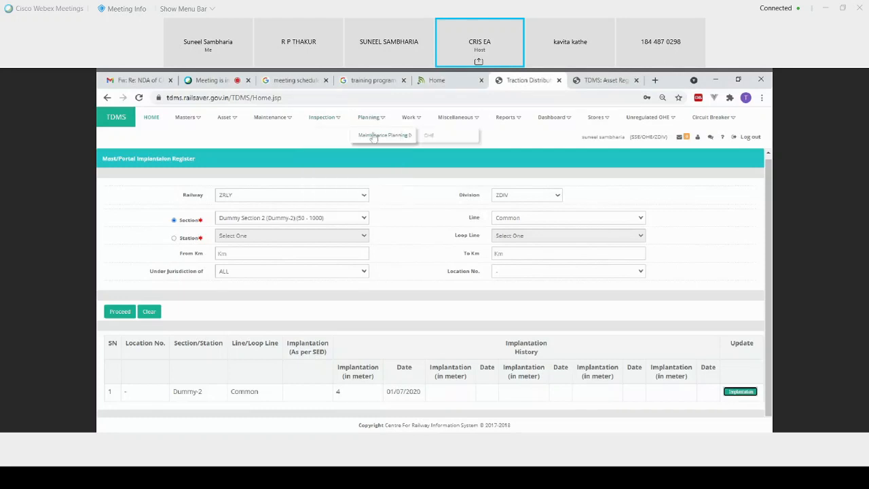
pyautogui.click(435, 136)
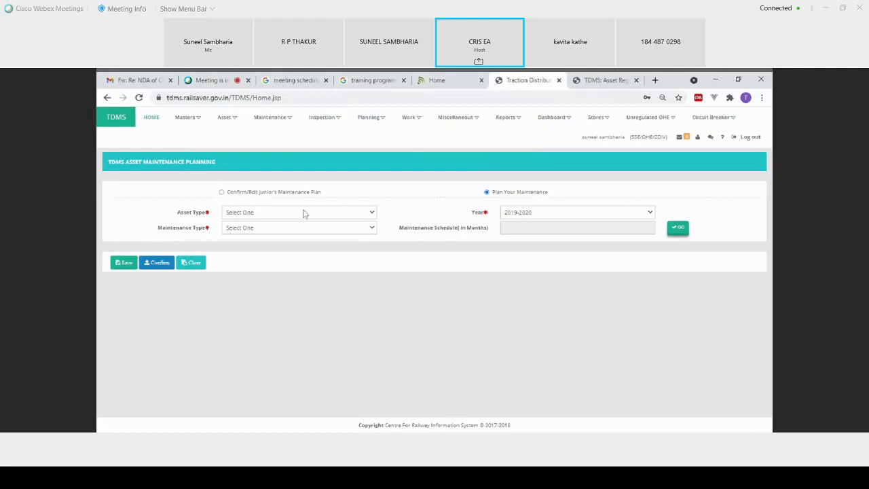
pyautogui.click(290, 234)
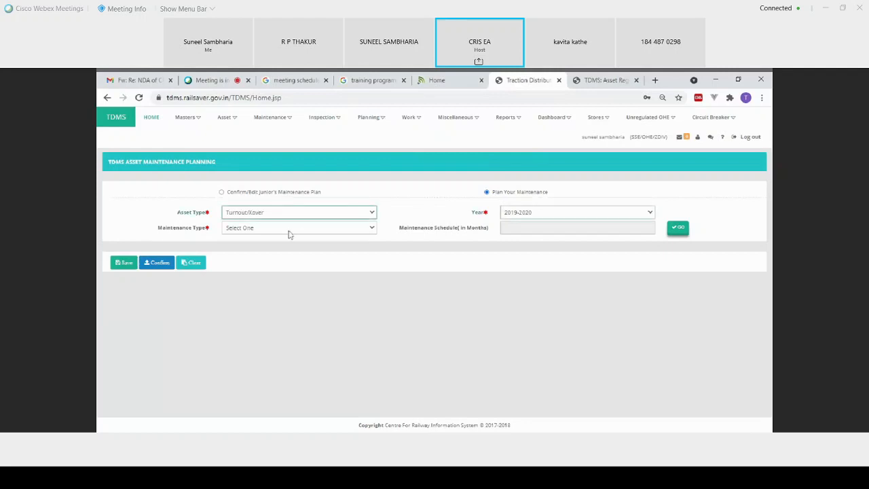
pyautogui.click(519, 223)
pyautogui.click(255, 232)
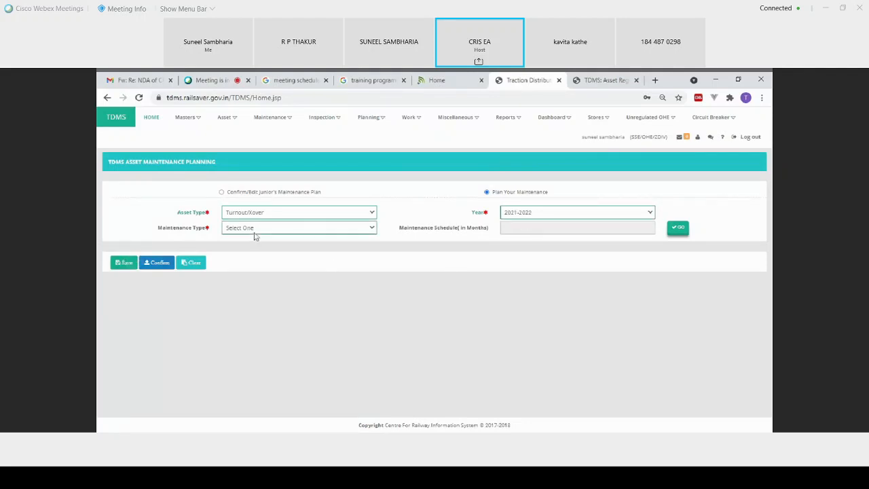
pyautogui.click(250, 246)
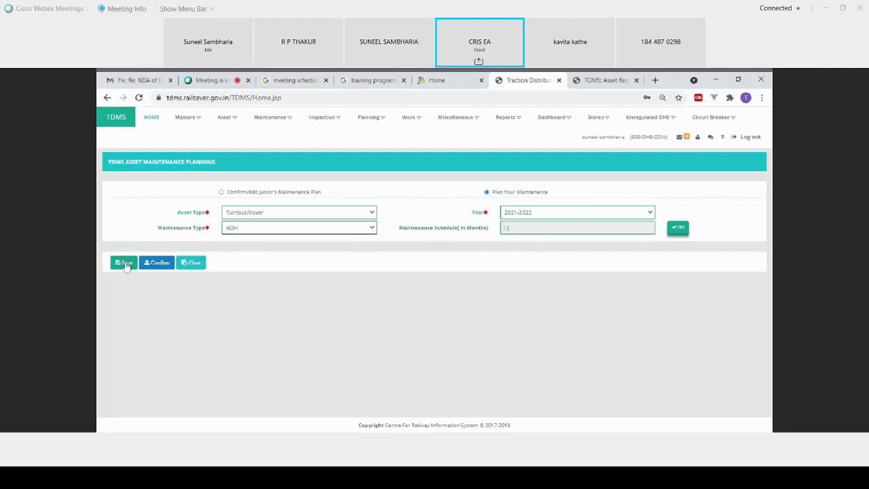
pyautogui.click(679, 229)
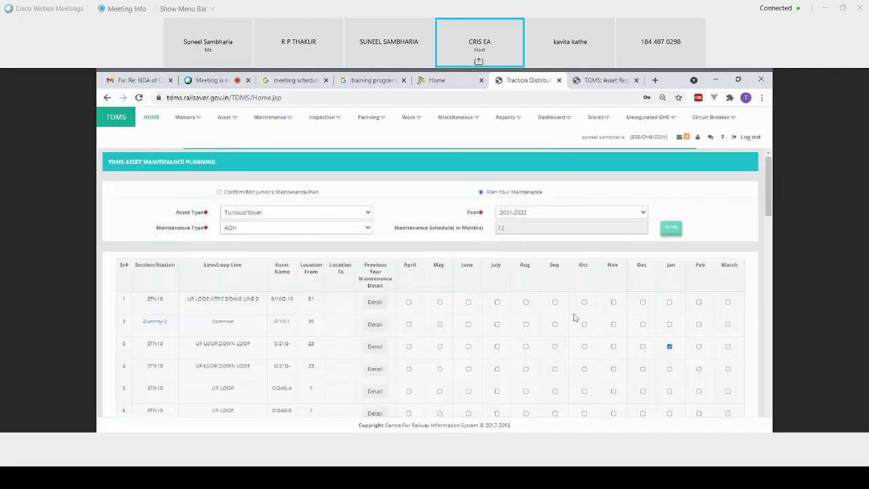
# Plan the AOH of asset 0/10G-10 at STN10 for April, trying an additional June maintenance and removing it
pyautogui.scroll(-2, 574, 318)
pyautogui.scroll(-5, 574, 318)
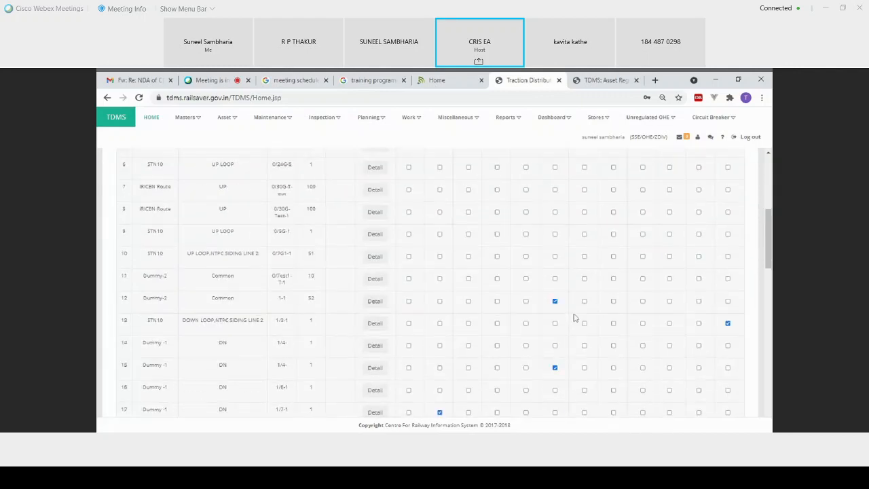
pyautogui.scroll(-7, 573, 318)
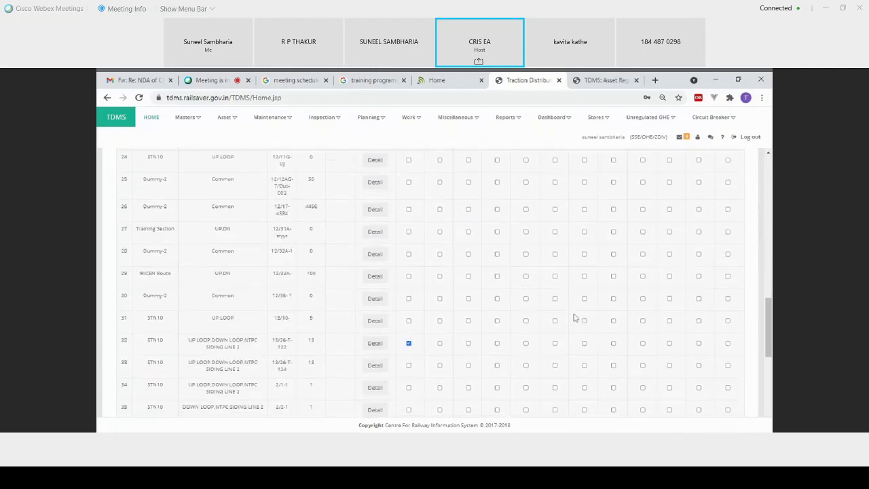
pyautogui.scroll(14, 573, 318)
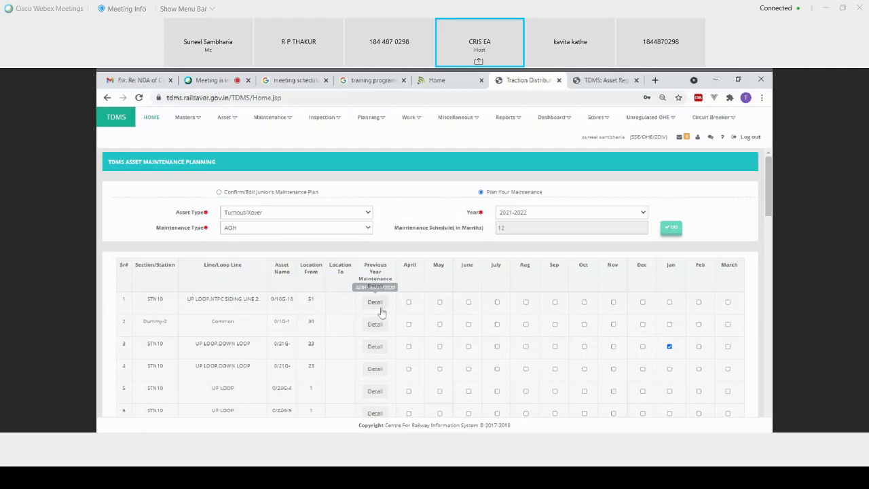
pyautogui.click(408, 302)
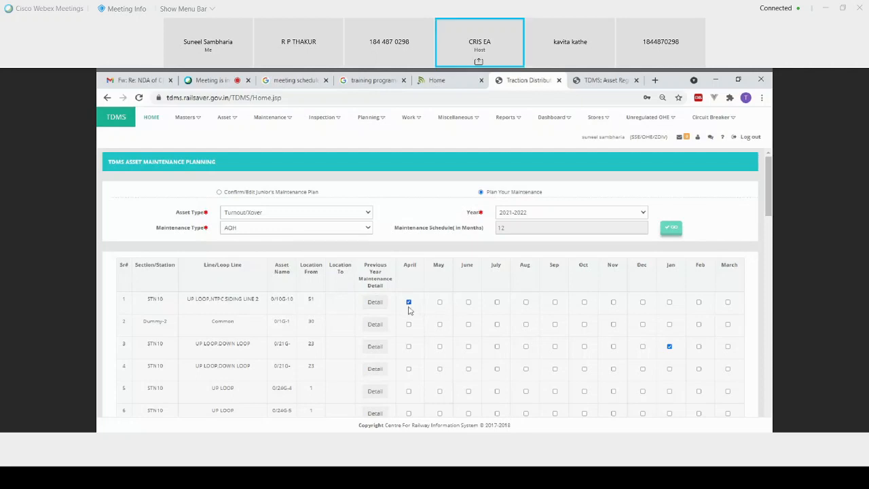
pyautogui.click(468, 304)
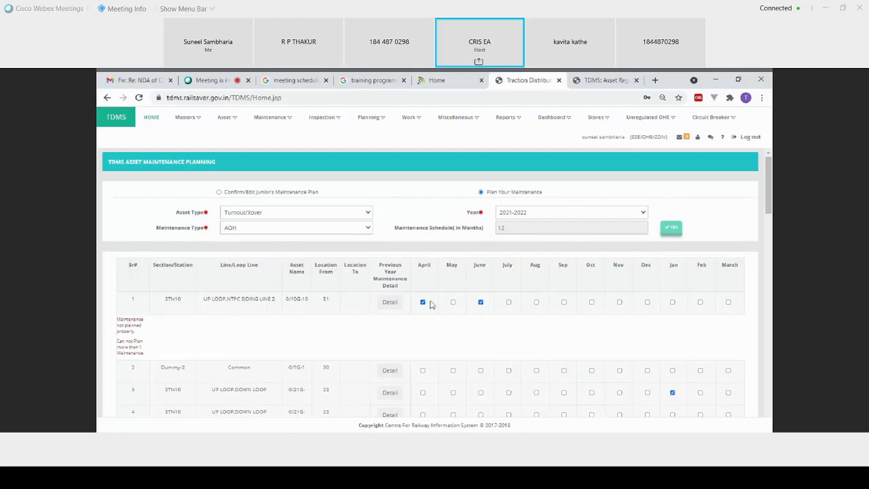
pyautogui.click(482, 304)
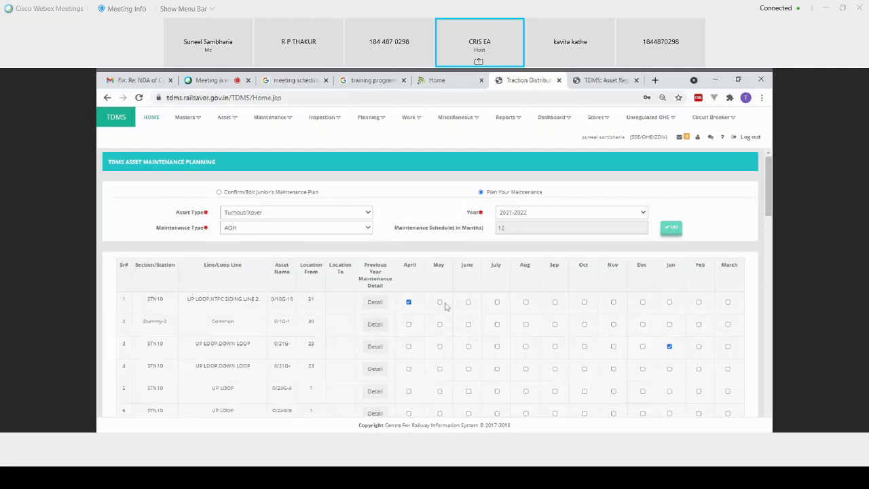
# Review the months planned for each turnout and the monthly totals at the end of the maintenance plan
pyautogui.scroll(-1, 446, 326)
pyautogui.scroll(-5, 446, 326)
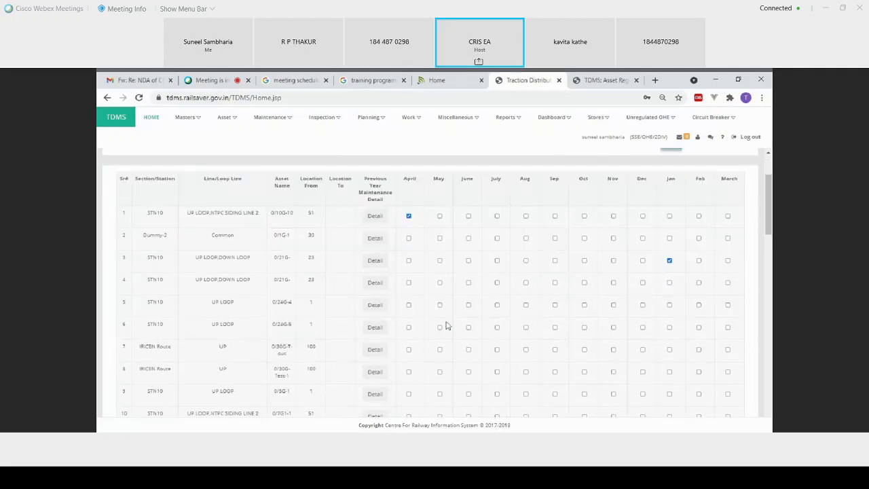
pyautogui.scroll(-10, 446, 326)
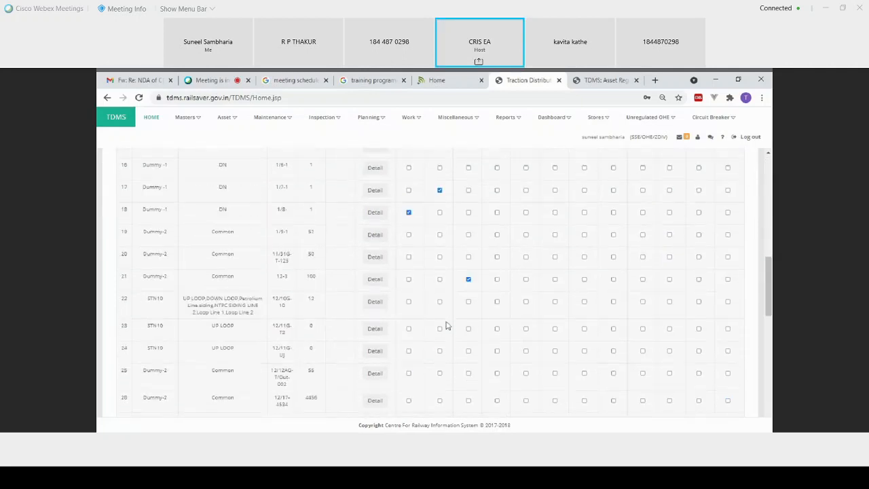
pyautogui.scroll(-3, 446, 326)
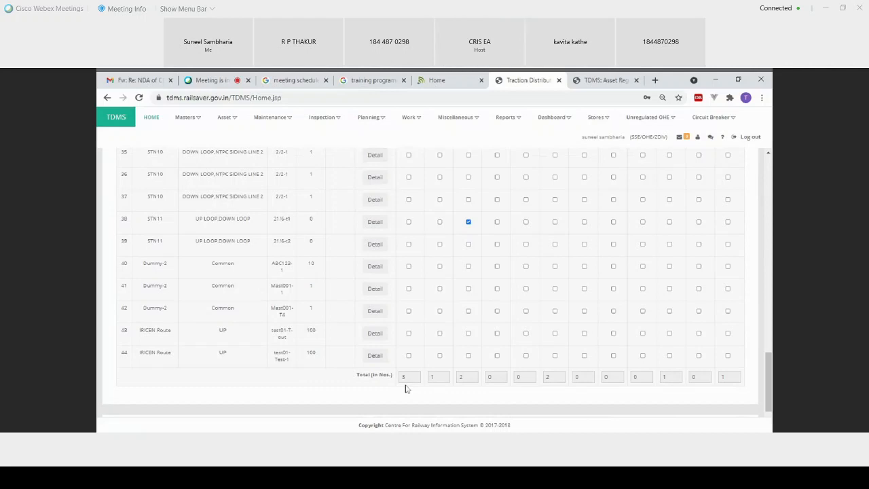
pyautogui.moveTo(770, 380); pyautogui.dragTo(771, 187)
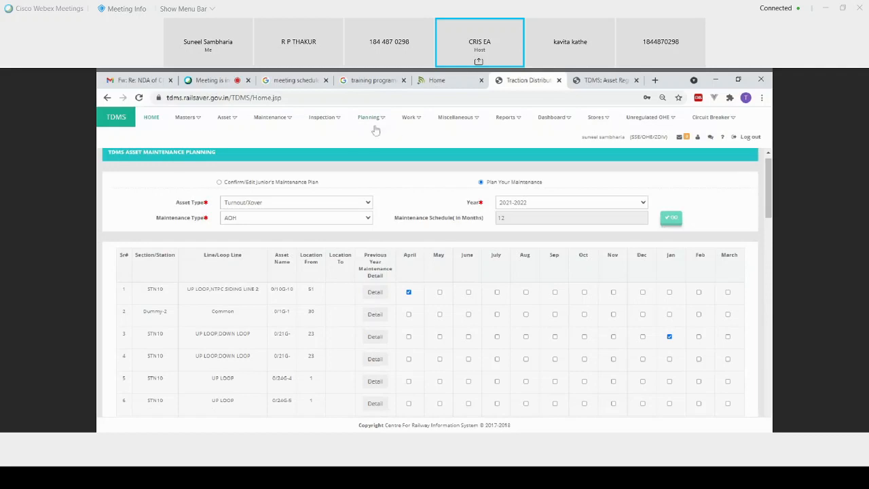
# Open the Location Needing Attention page for OHE
pyautogui.moveTo(405, 121)
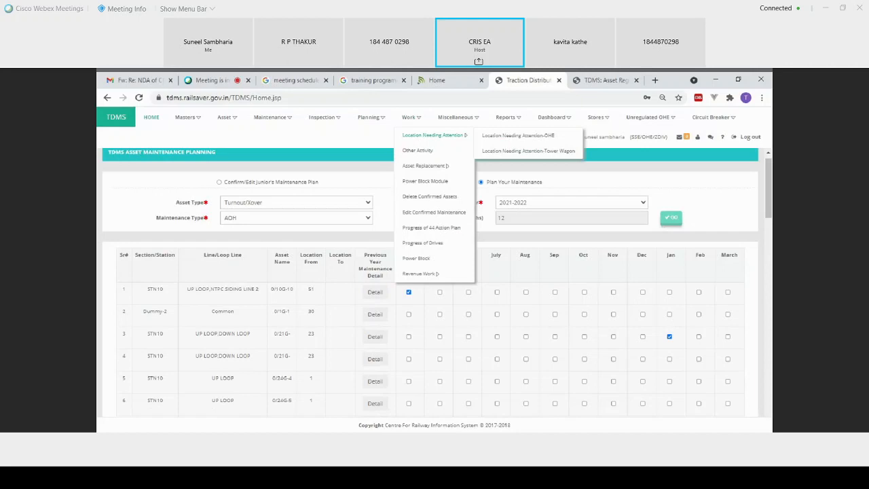
pyautogui.click(486, 137)
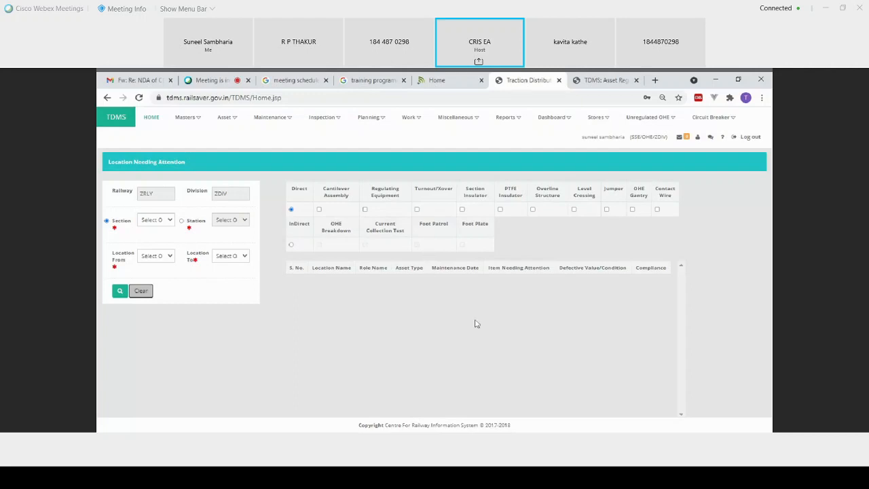
# Try searching the Dummy section from location 0/10G to 033 for Cantilever Assembly, Regulating Equipment and Turnout/Xover items, and clear the form
pyautogui.click(319, 209)
pyautogui.click(366, 210)
pyautogui.click(418, 210)
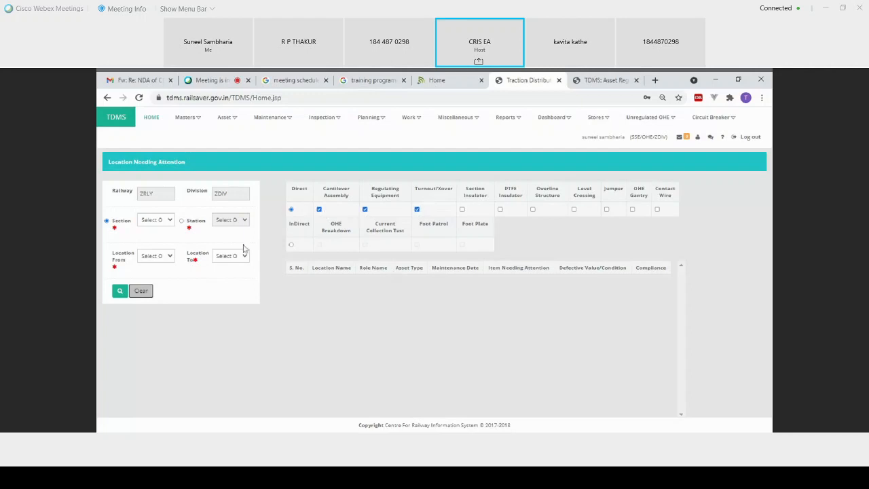
pyautogui.click(155, 221)
pyautogui.click(154, 237)
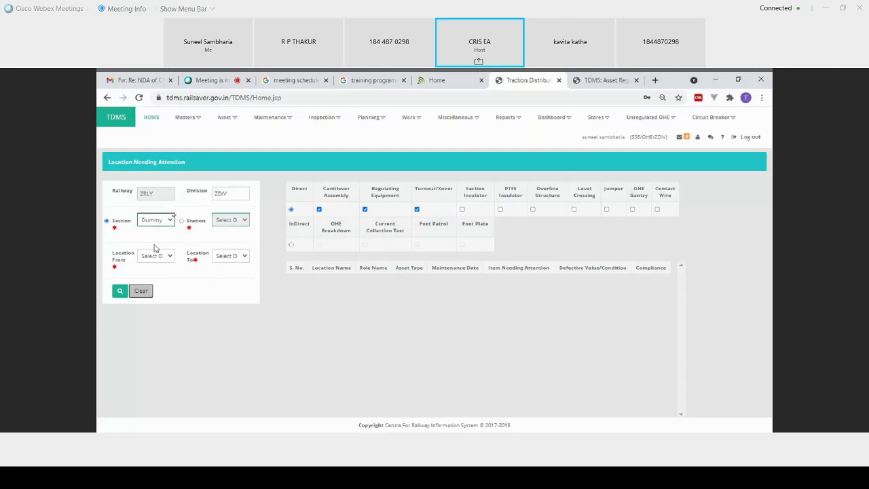
pyautogui.click(155, 256)
pyautogui.click(157, 267)
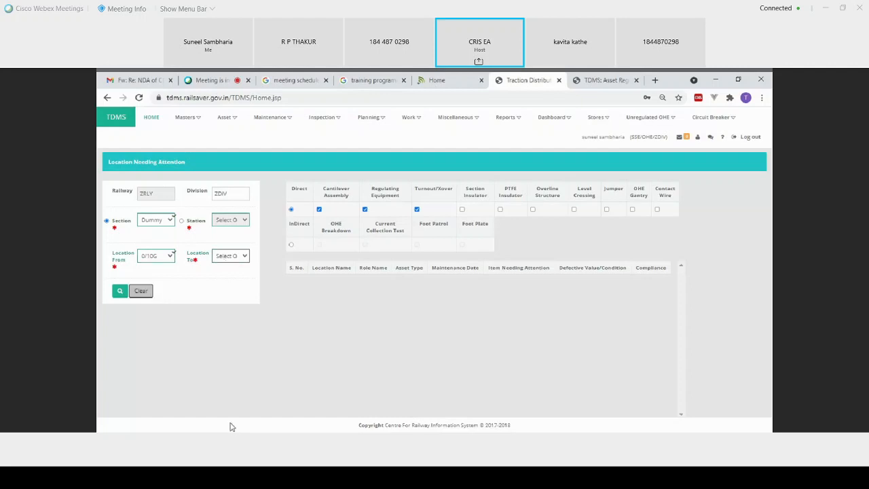
pyautogui.click(229, 421)
pyautogui.click(119, 292)
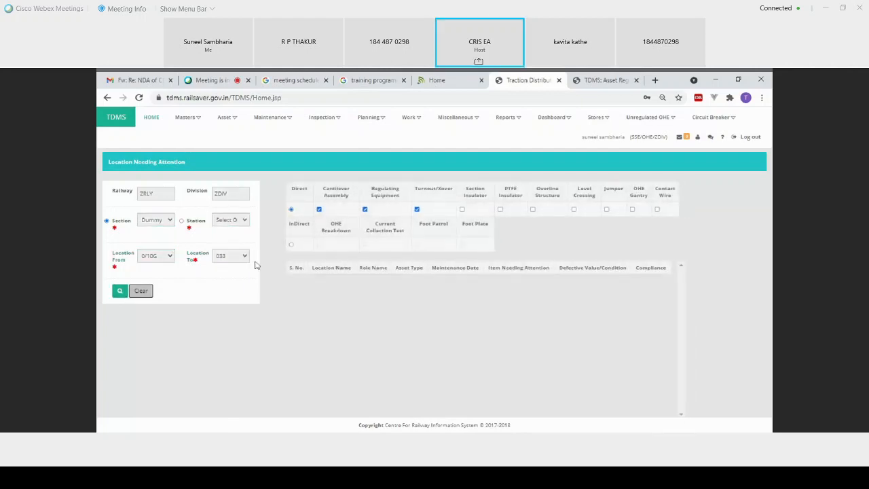
pyautogui.click(144, 291)
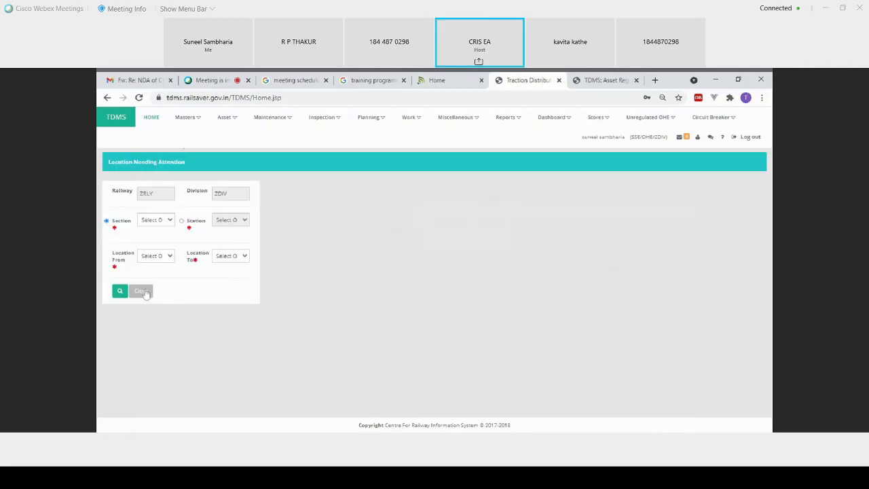
# Set the section to Dummy and include all direct asset types from Cantilever Assembly through Contact Wire
pyautogui.click(162, 223)
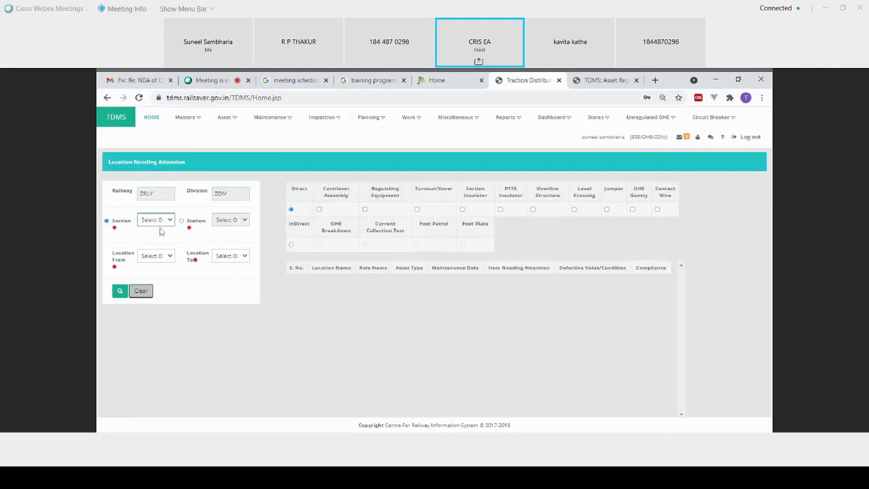
pyautogui.click(161, 230)
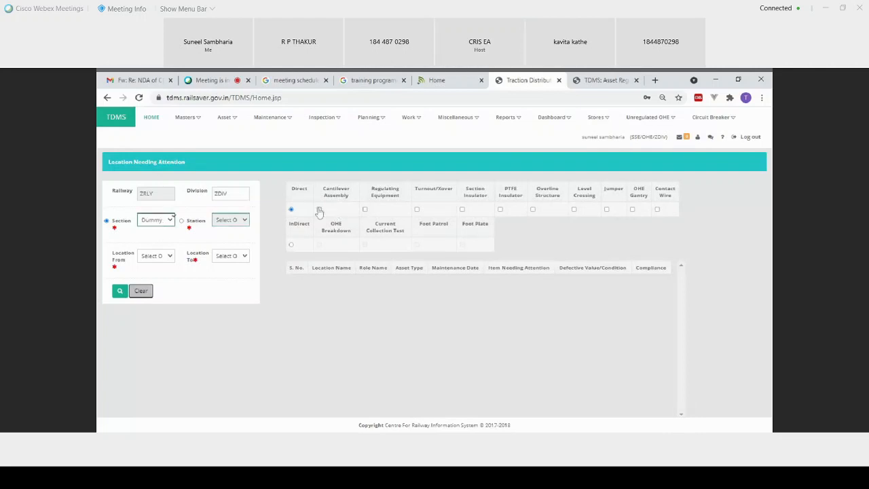
pyautogui.click(319, 210)
pyautogui.click(365, 210)
pyautogui.click(417, 210)
pyautogui.click(462, 209)
pyautogui.click(500, 210)
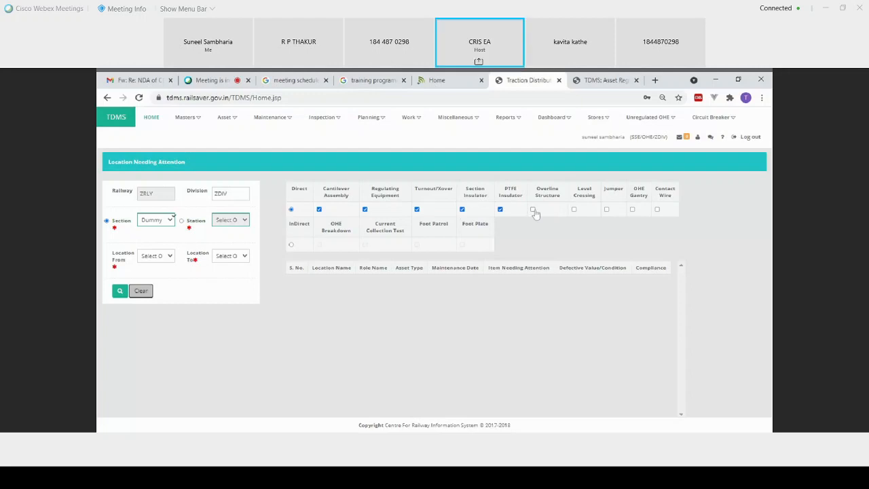
pyautogui.click(533, 211)
pyautogui.click(574, 210)
pyautogui.click(606, 209)
pyautogui.click(633, 210)
pyautogui.click(657, 211)
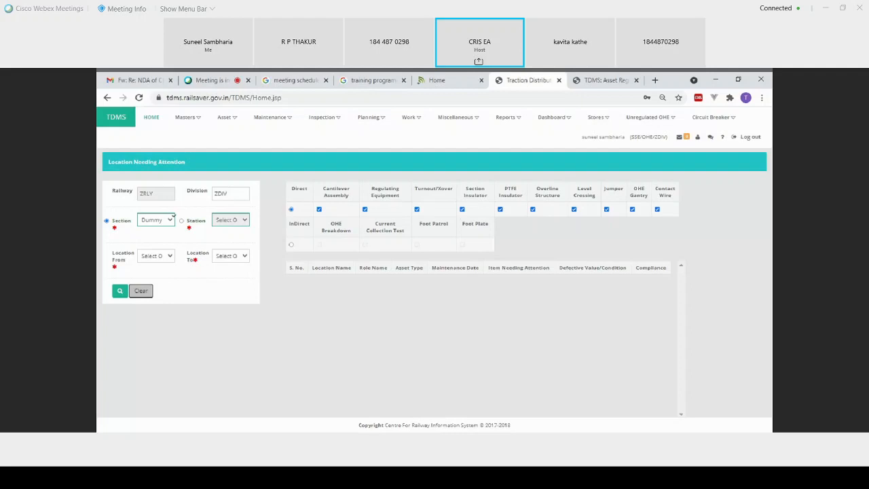
# Search for items needing attention in the Dummy section from location 0/11G to A11
pyautogui.click(165, 257)
pyautogui.click(158, 279)
pyautogui.click(231, 255)
pyautogui.click(220, 406)
pyautogui.click(120, 291)
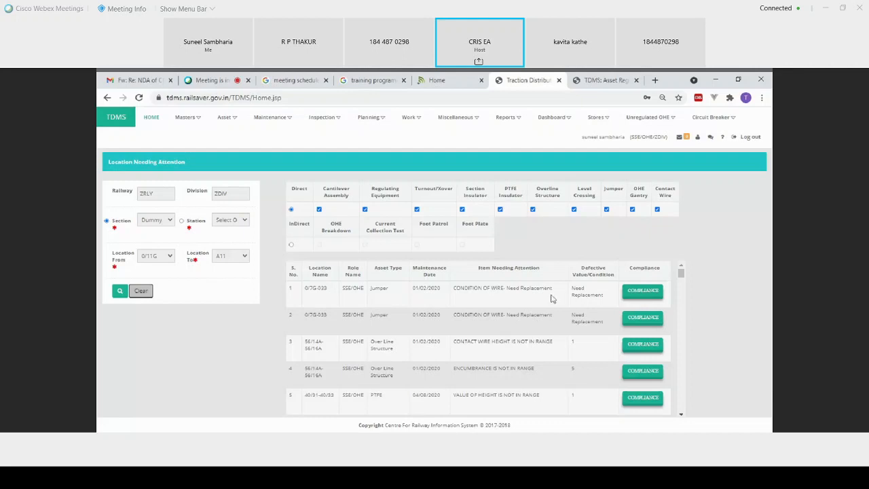
# Explore the compliance form of the first Jumper item with Power Block Taken set to Yes, and close it without saving
pyautogui.click(635, 299)
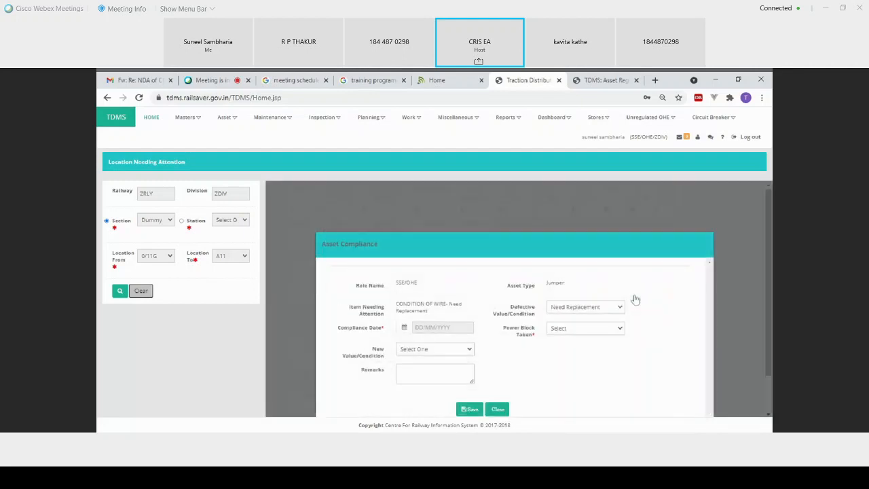
pyautogui.scroll(-1, 655, 318)
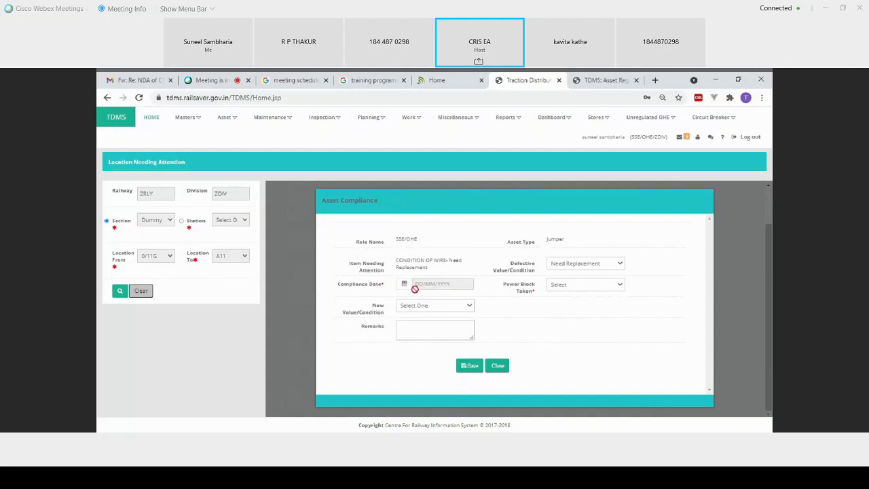
pyautogui.click(585, 286)
pyautogui.press('Down')
pyautogui.press('Down')
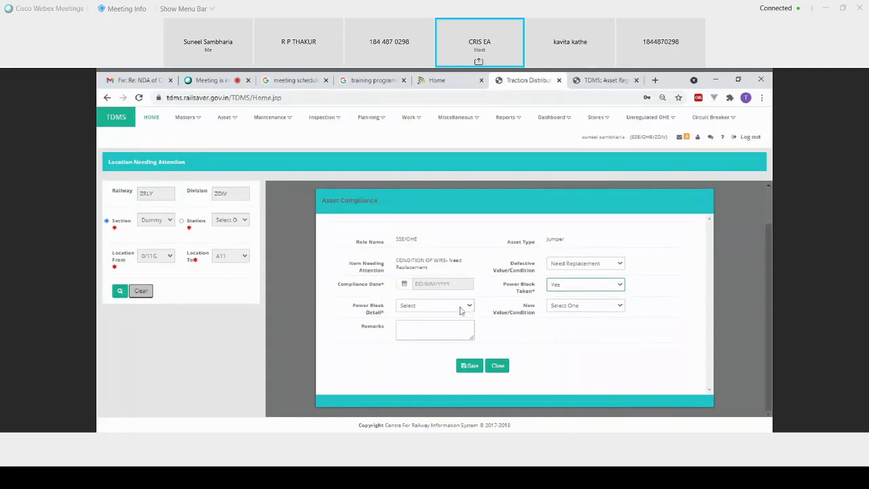
pyautogui.click(460, 311)
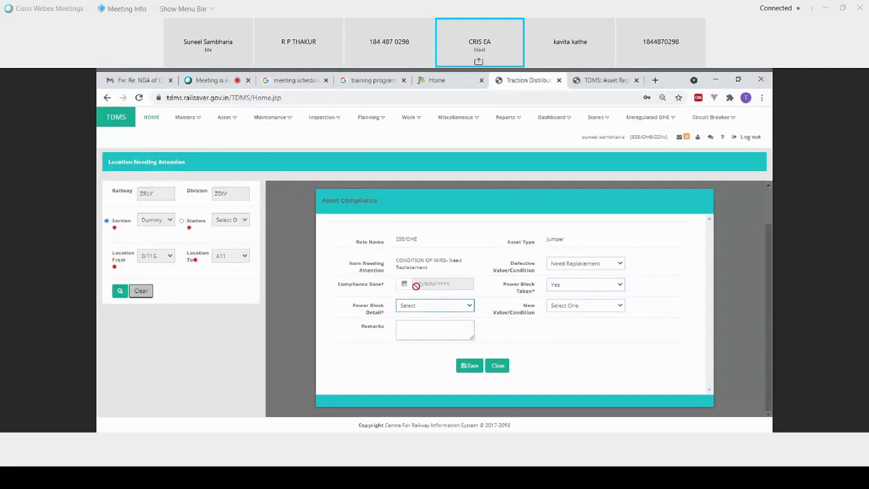
pyautogui.click(601, 306)
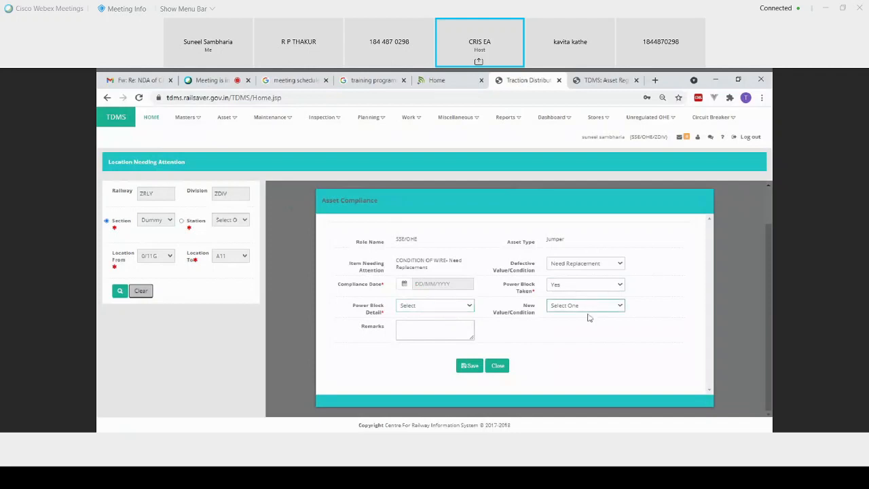
pyautogui.click(589, 317)
pyautogui.click(498, 365)
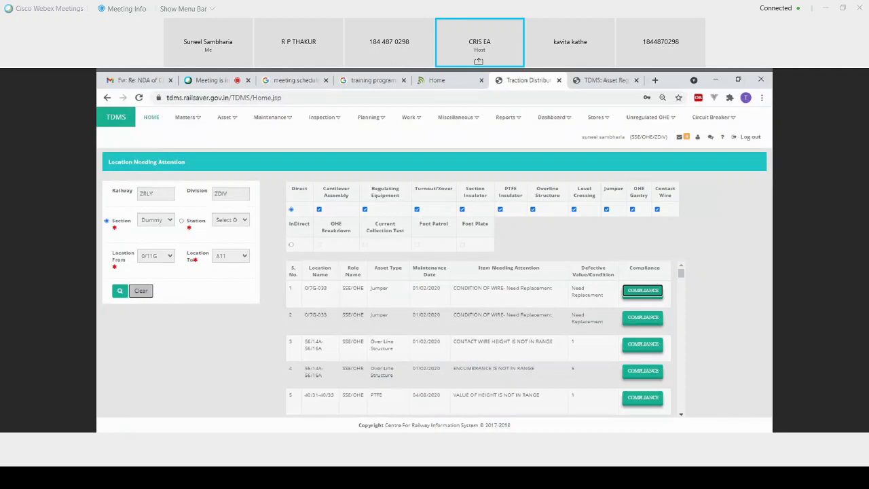
# Open the Power Block Module and load the request form for 20/05/2021 with power block type Normal
pyautogui.click(407, 118)
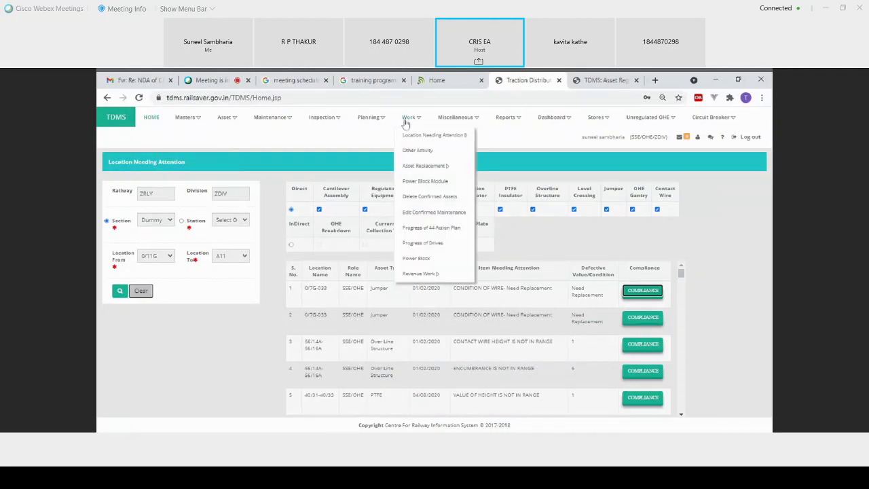
pyautogui.moveTo(412, 135)
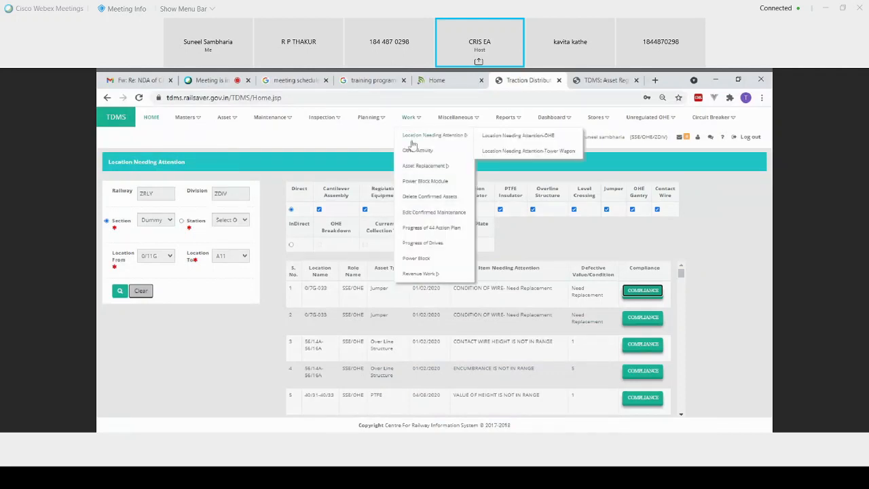
pyautogui.moveTo(412, 163)
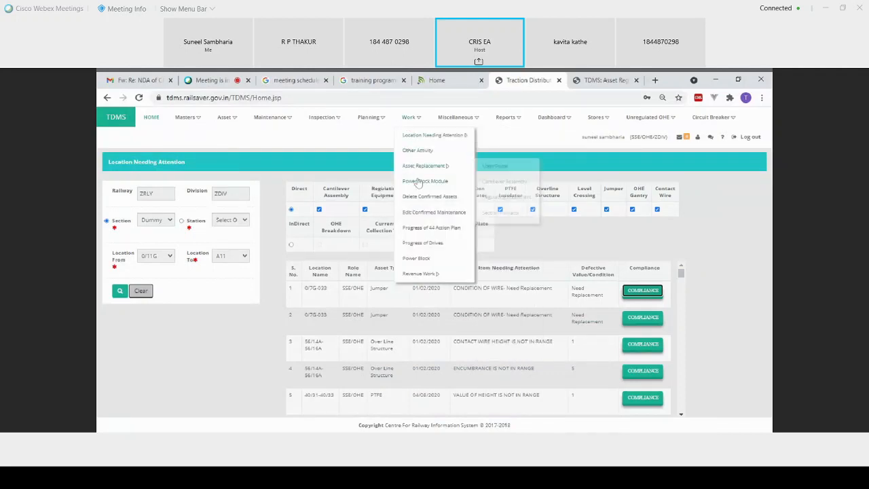
pyautogui.click(419, 182)
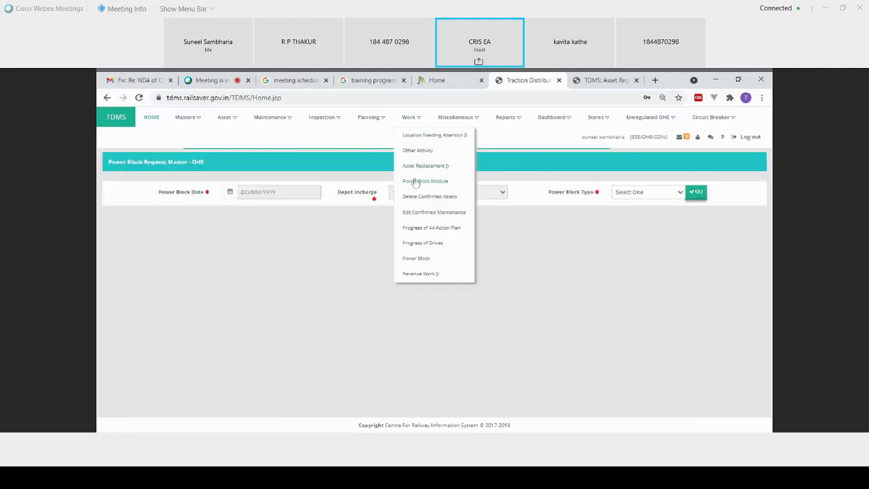
pyautogui.click(237, 192)
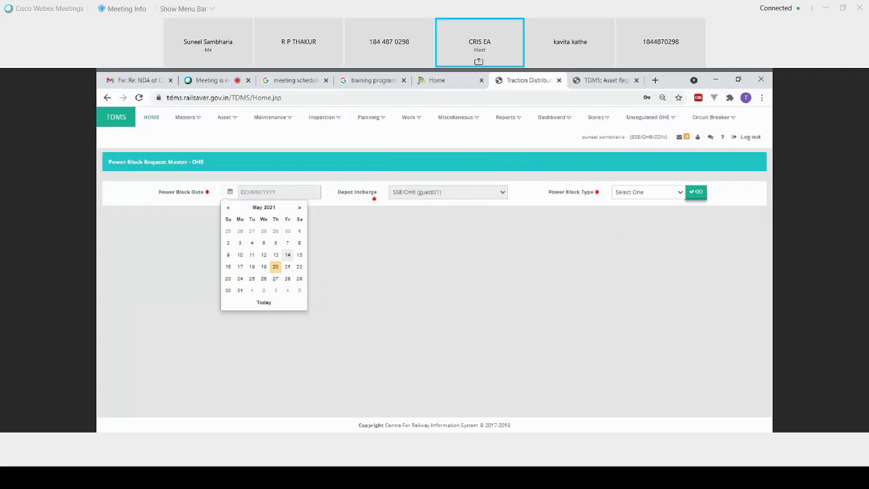
pyautogui.click(275, 266)
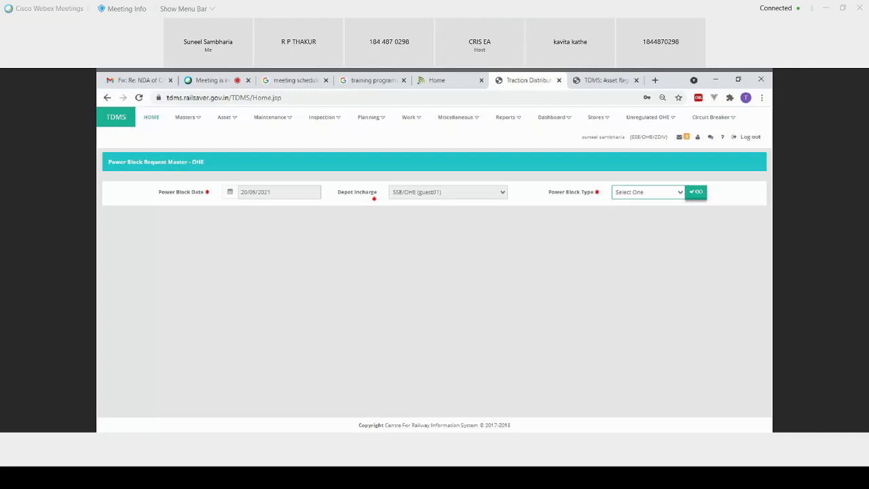
pyautogui.press('Down')
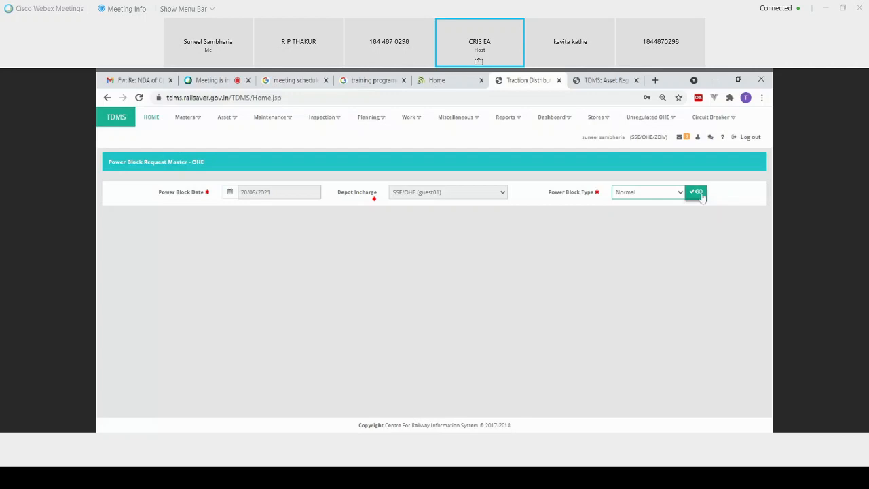
pyautogui.click(700, 193)
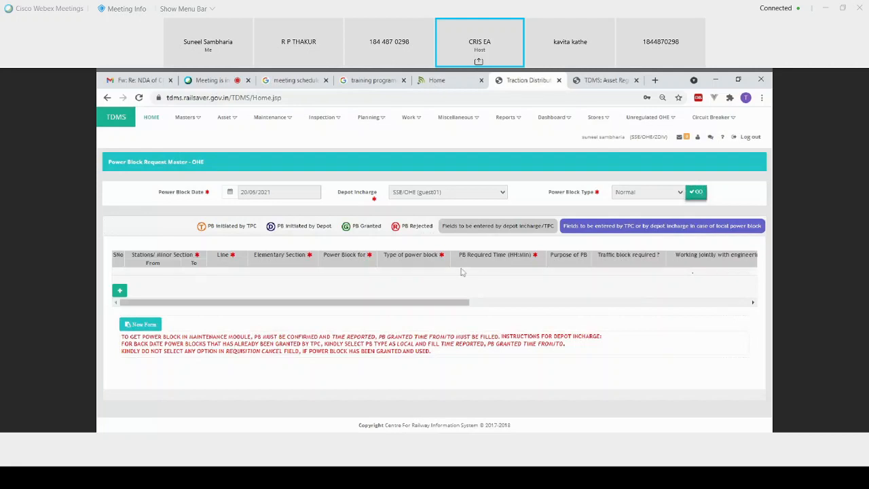
# Add a power block request row and go through its power block for, type, required time and purpose fields
pyautogui.click(120, 291)
pyautogui.click(120, 291)
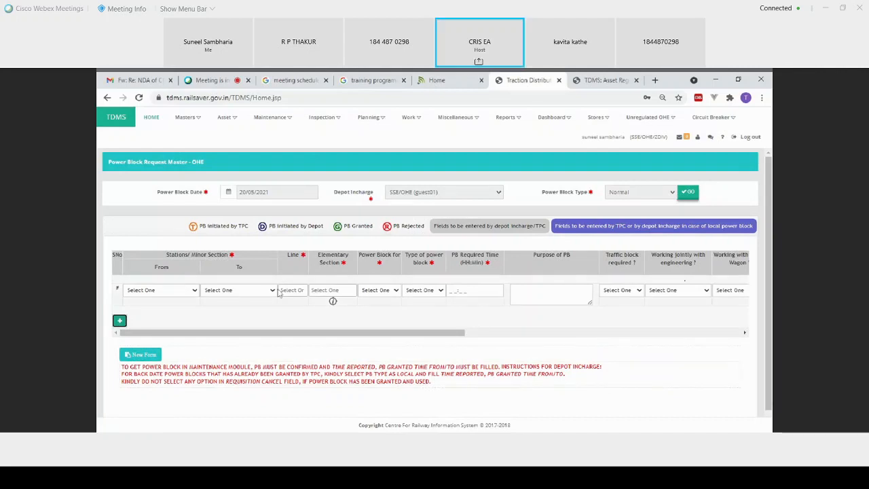
pyautogui.click(393, 294)
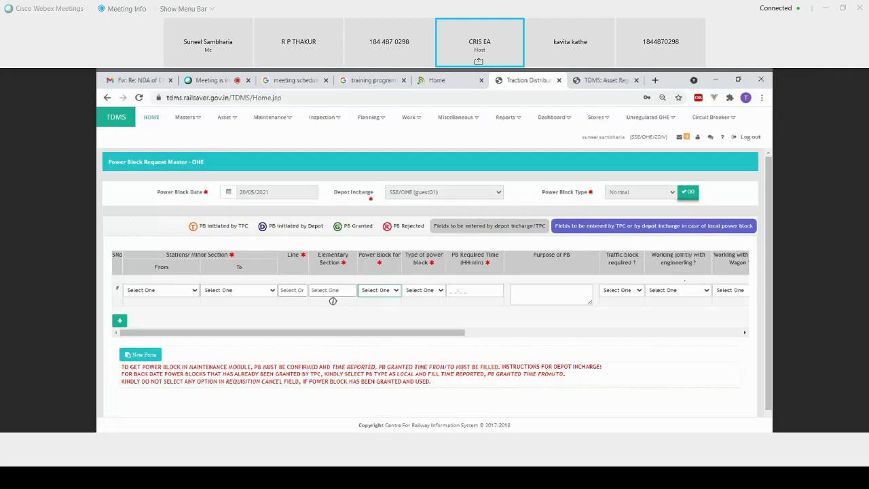
pyautogui.click(425, 292)
pyautogui.click(475, 290)
pyautogui.press('Tab')
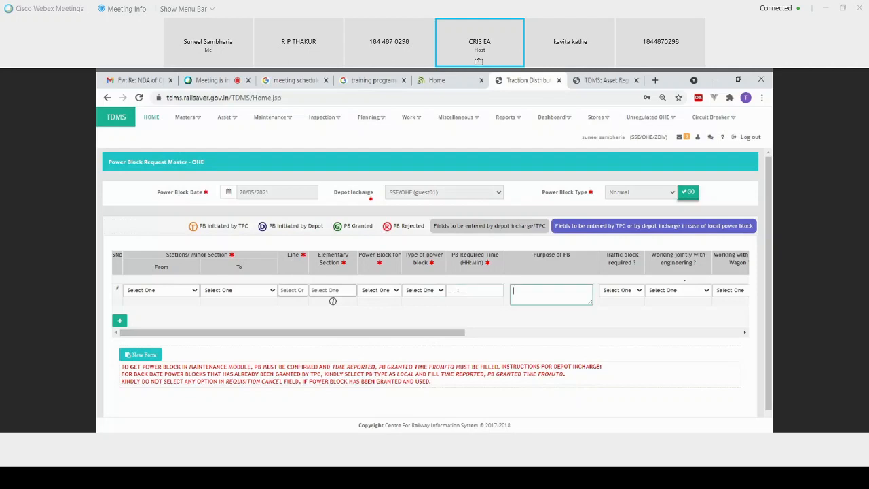
# Set Traffic block required and Working with Tower Wagon to Yes in the new request row
pyautogui.hscroll(3, 453, 337)
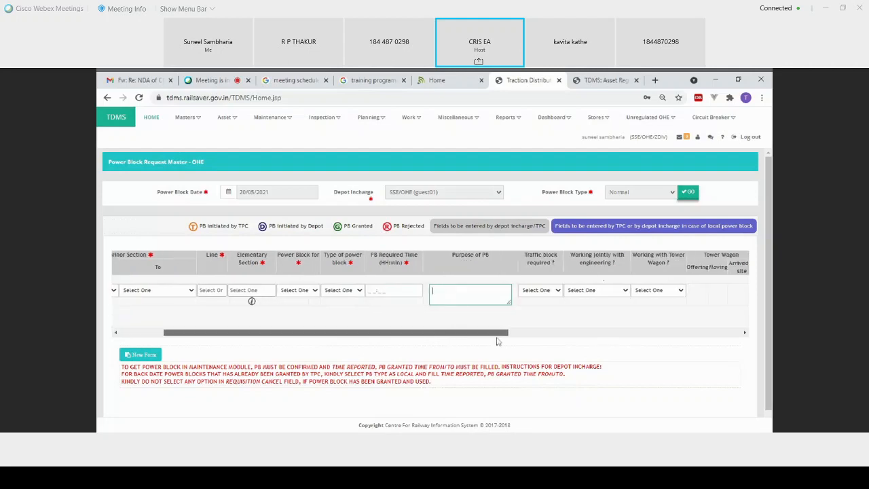
pyautogui.click(425, 292)
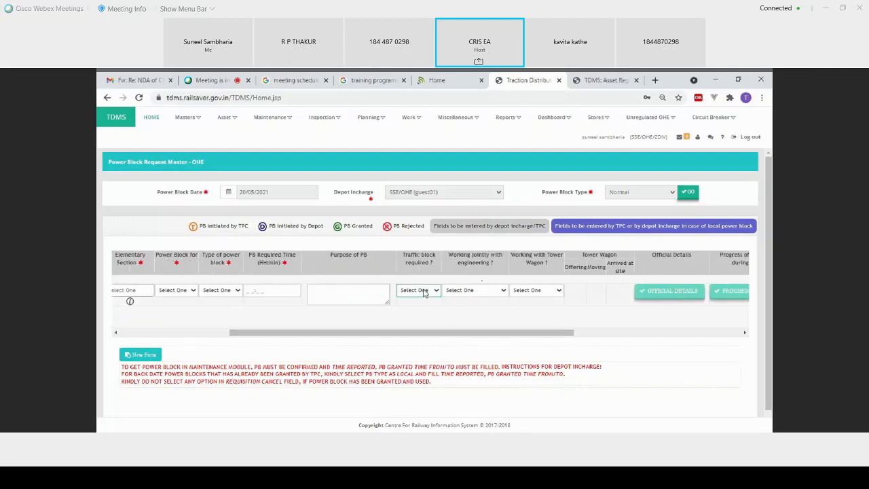
pyautogui.click(426, 311)
pyautogui.click(467, 292)
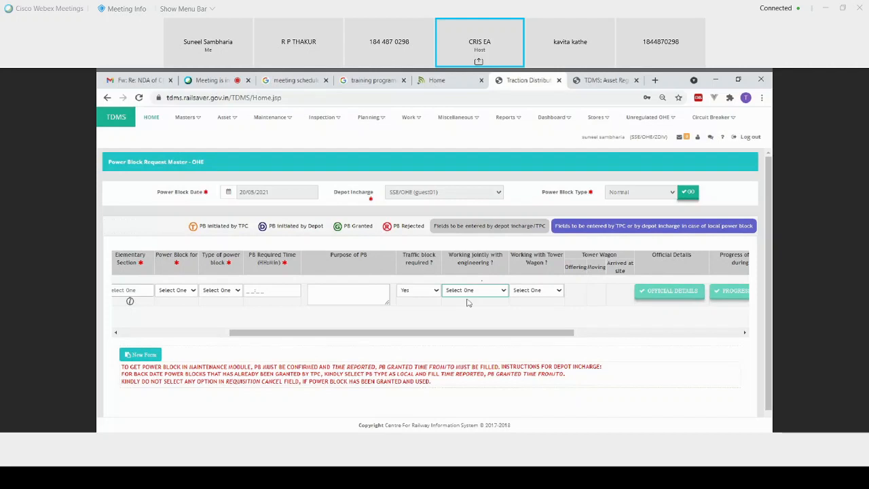
pyautogui.click(542, 292)
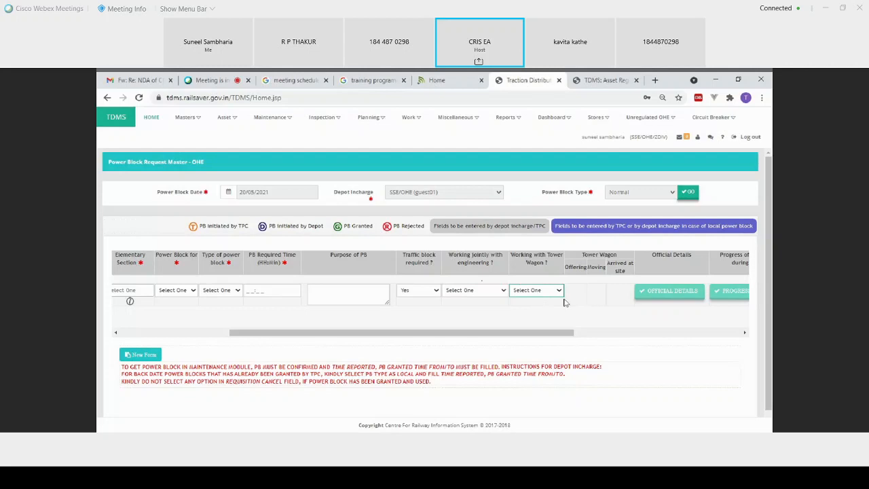
pyautogui.press('n')
pyautogui.press('y')
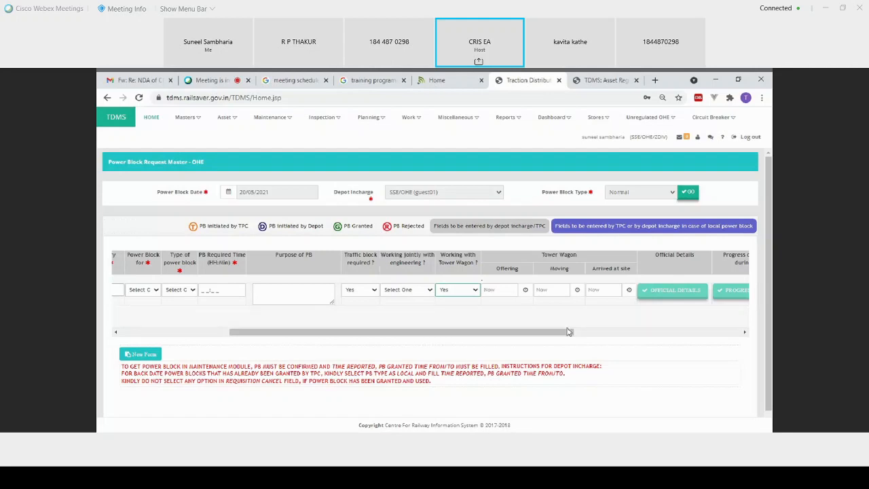
# Review the request row's tower wagon, official details, work progress, switching operation and requisition cancel fields
pyautogui.moveTo(570, 332); pyautogui.dragTo(722, 335)
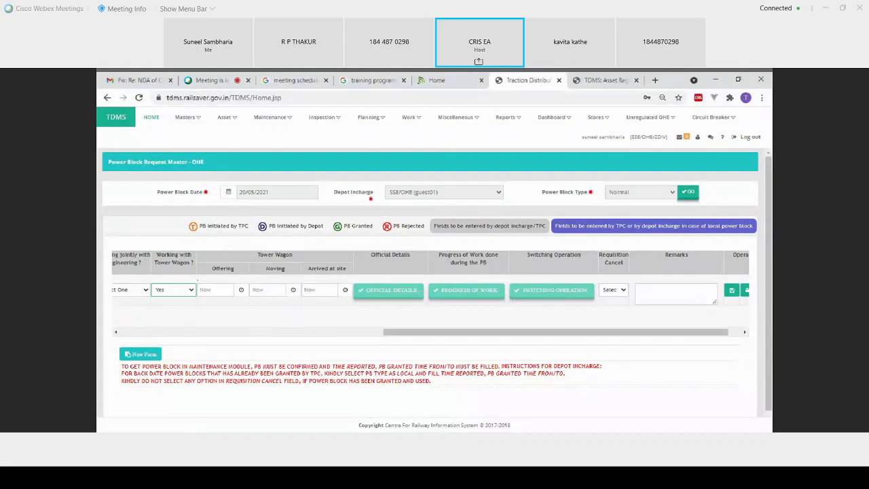
pyautogui.click(615, 294)
pyautogui.click(553, 322)
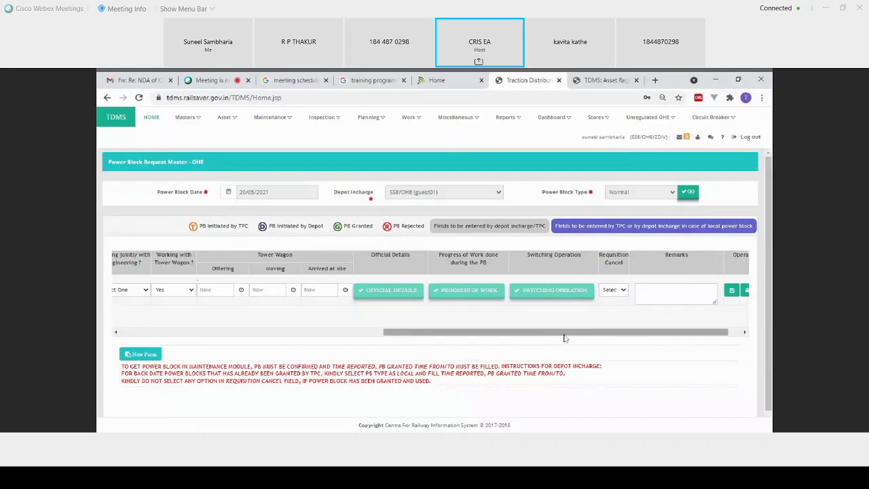
pyautogui.moveTo(564, 338); pyautogui.dragTo(234, 336)
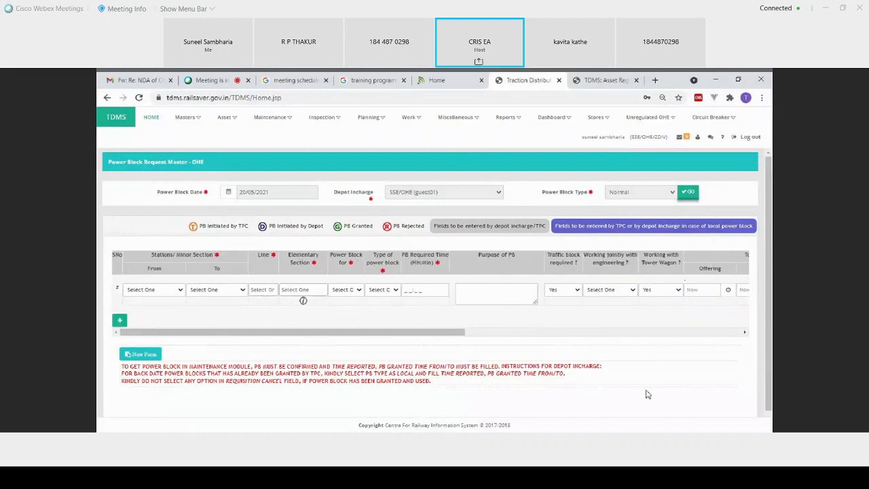
pyautogui.scroll(-1, 762, 341)
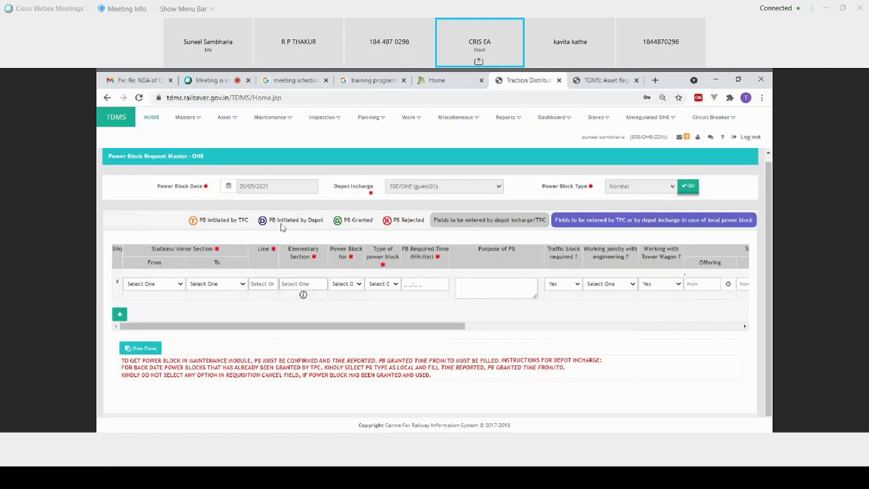
# Open the Other Activity page and load its entry form for 20/05/2021
pyautogui.click(275, 119)
pyautogui.moveTo(414, 129)
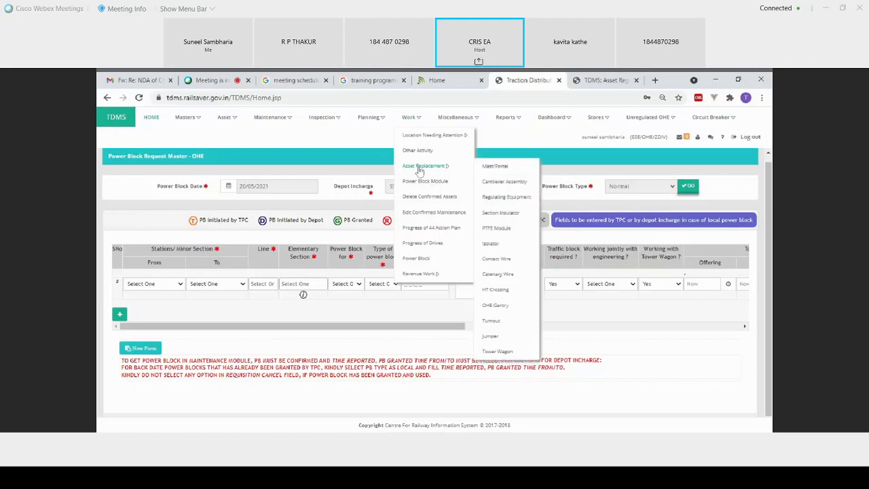
pyautogui.click(420, 153)
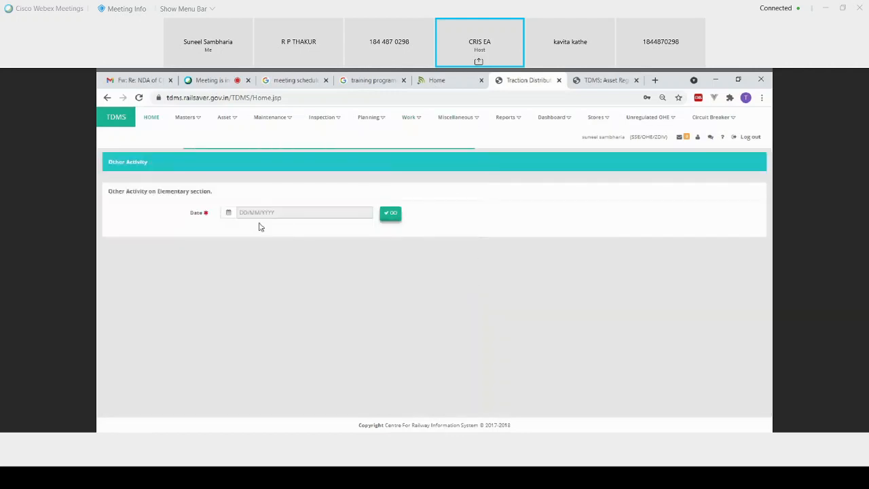
pyautogui.click(259, 214)
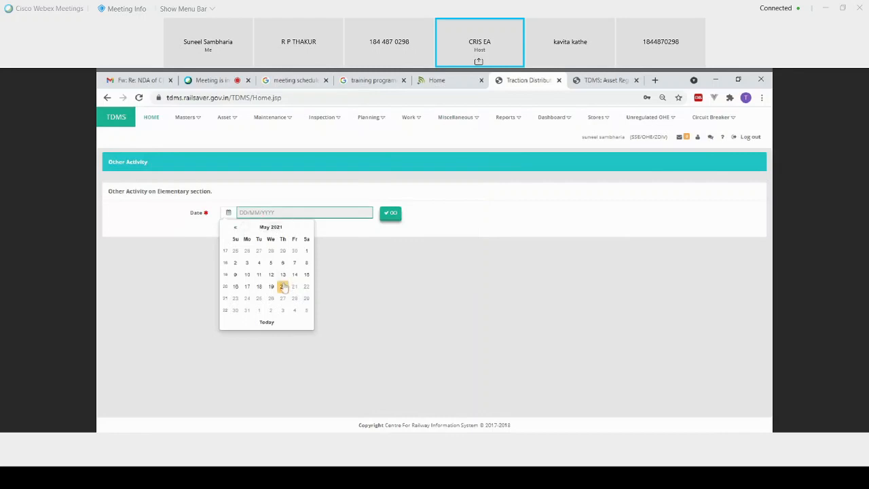
pyautogui.click(284, 284)
pyautogui.click(390, 214)
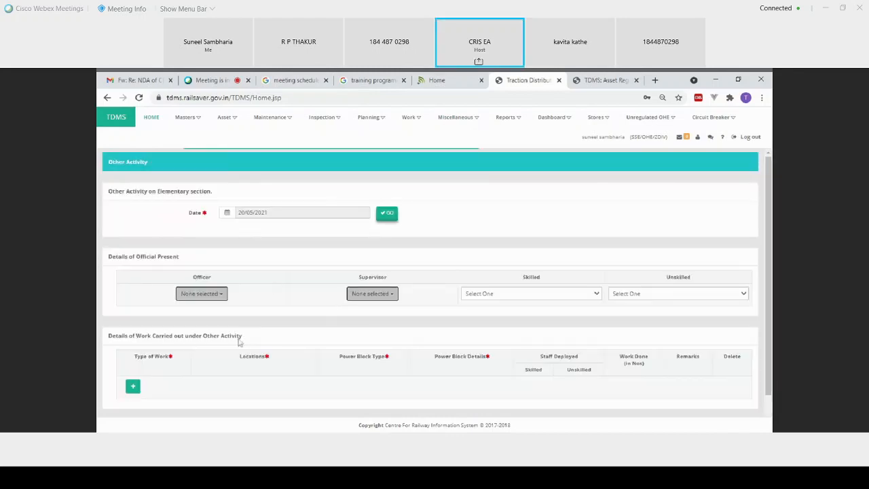
# Add a work row under Other Activity with locations dsgdsg and 12/16A, and set its Power Block Type to No
pyautogui.scroll(-1, 132, 361)
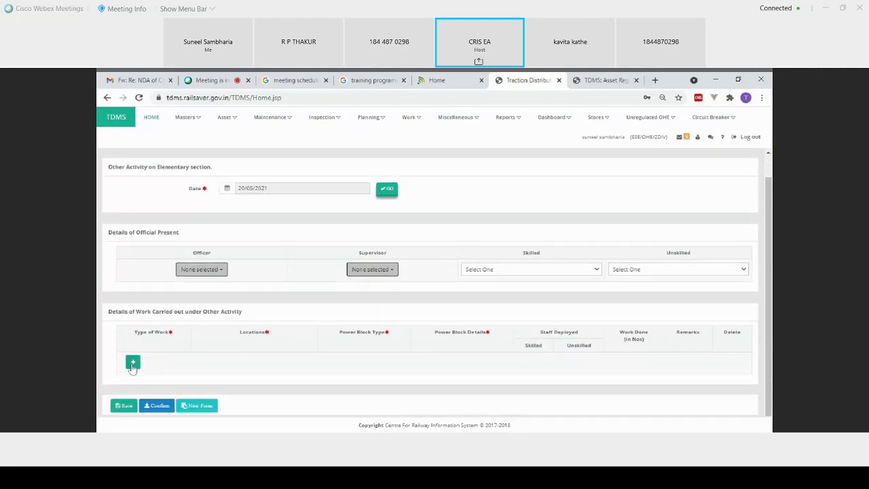
pyautogui.click(132, 362)
pyautogui.click(157, 361)
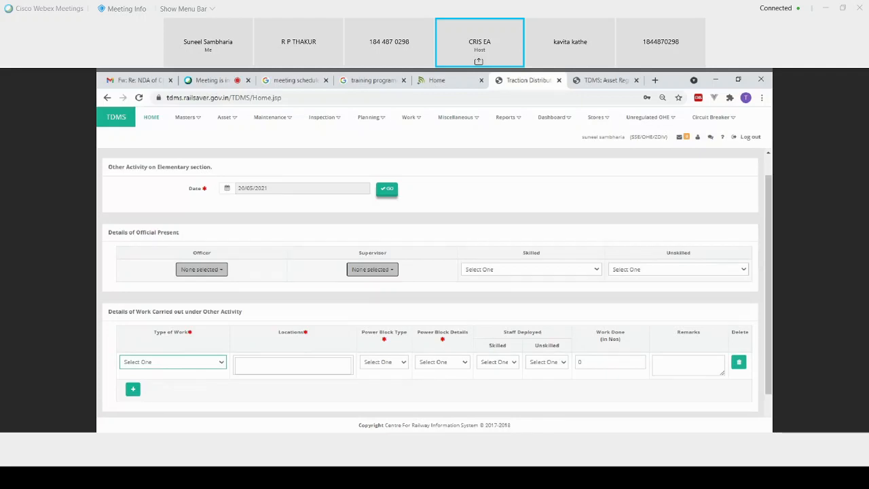
pyautogui.click(293, 365)
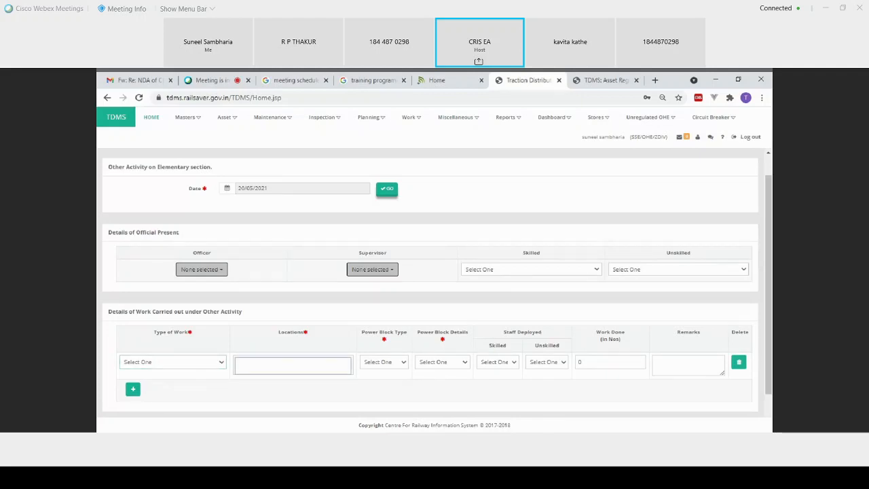
pyautogui.write('6')
pyautogui.click(256, 389)
pyautogui.write('1')
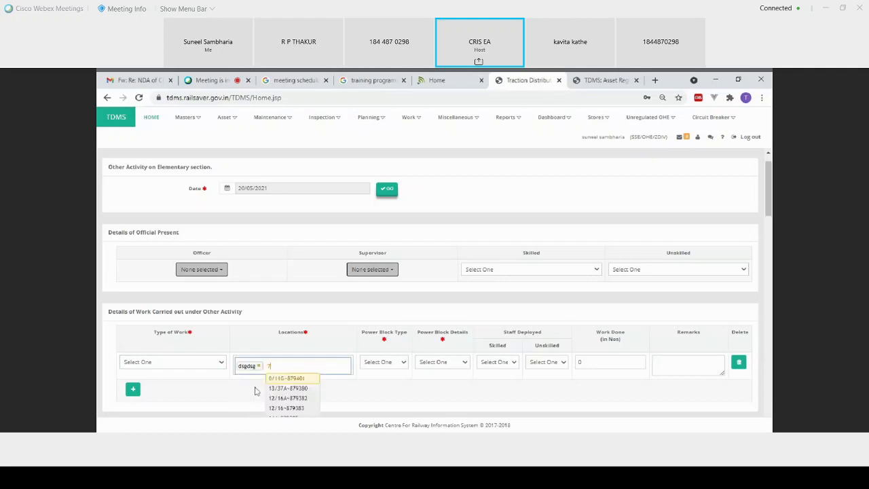
pyautogui.click(284, 399)
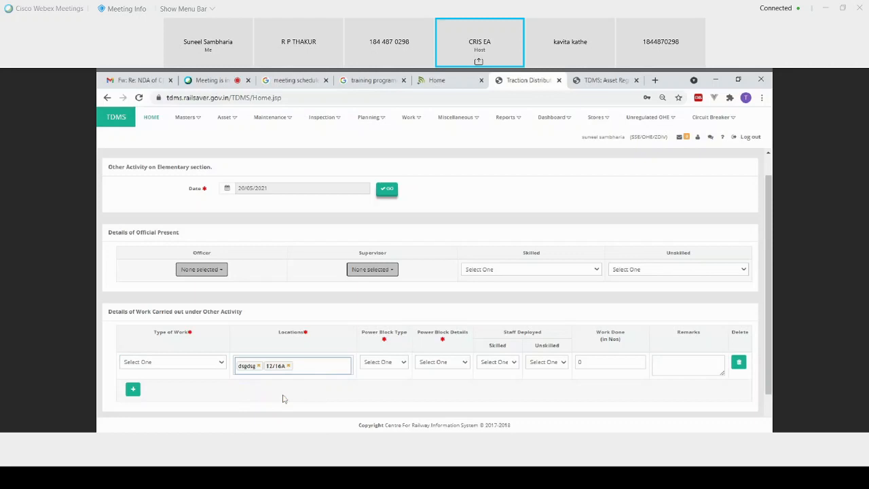
pyautogui.click(385, 366)
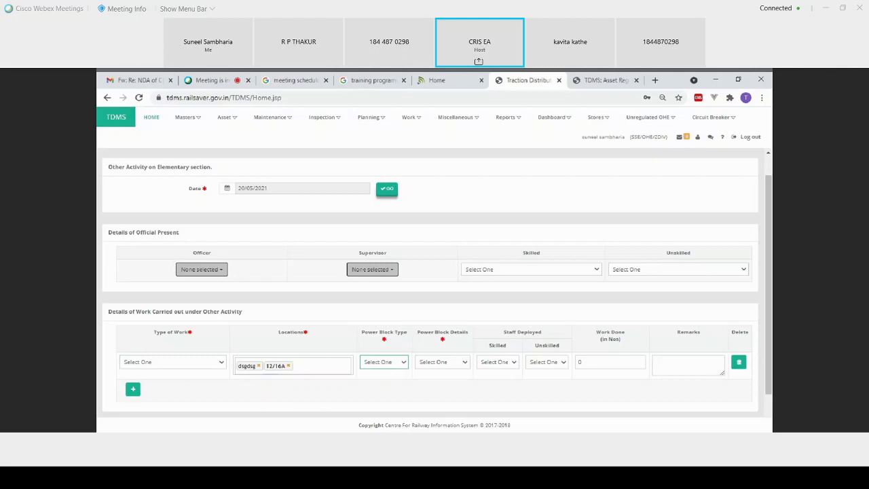
pyautogui.press('n')
# Open Delete Confirmed Assets and generate an OTP for its verification form
pyautogui.click(410, 117)
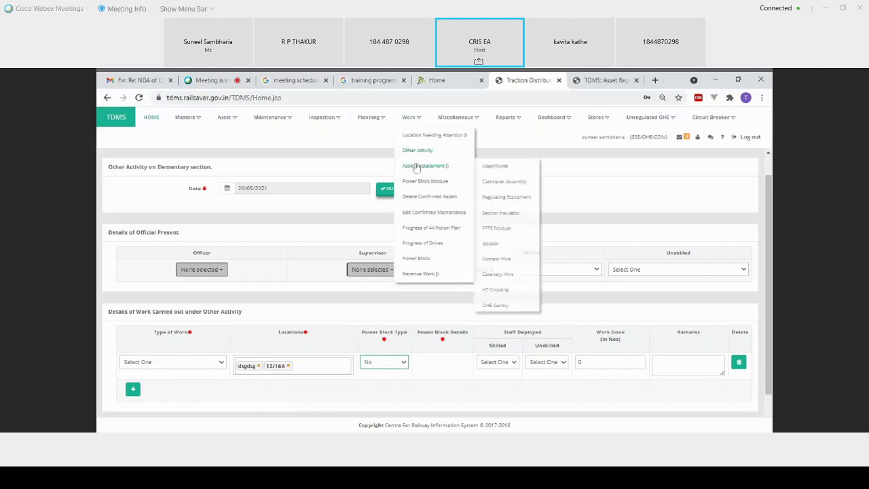
pyautogui.click(414, 196)
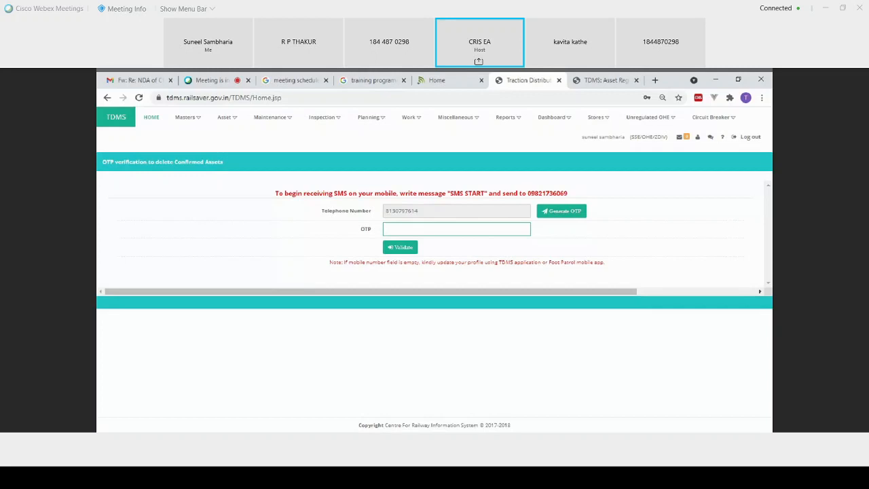
pyautogui.click(556, 214)
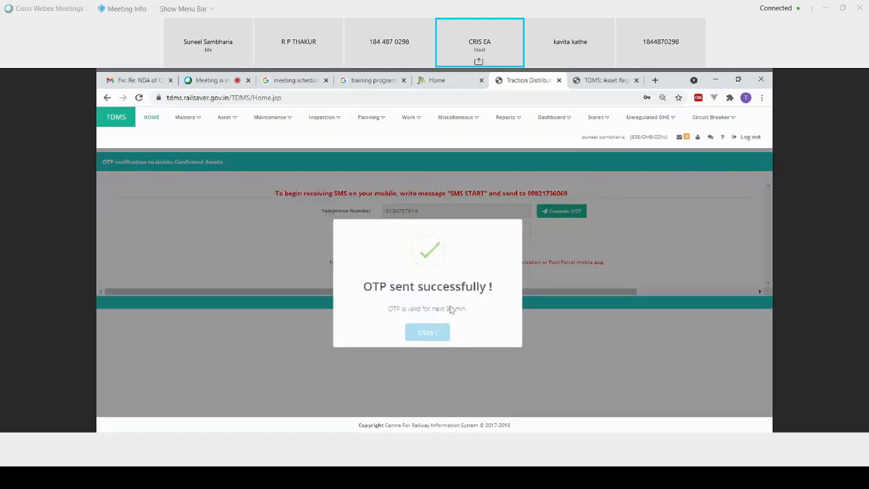
pyautogui.click(434, 332)
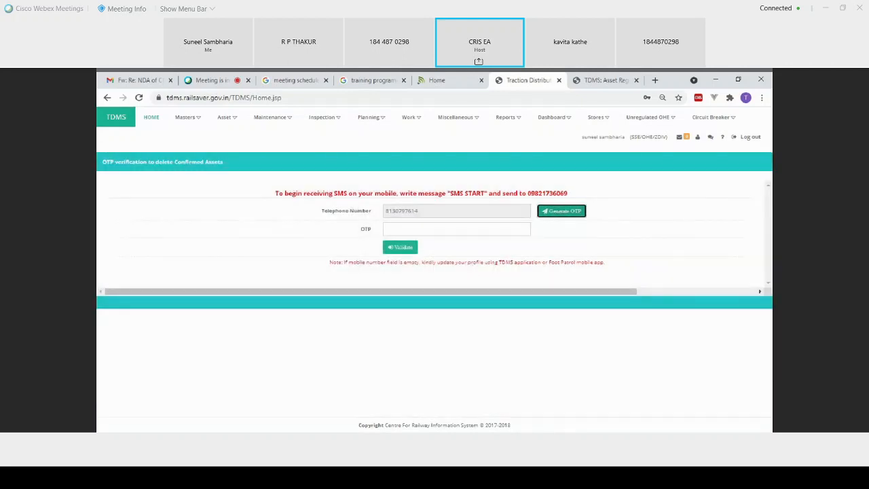
pyautogui.click(448, 230)
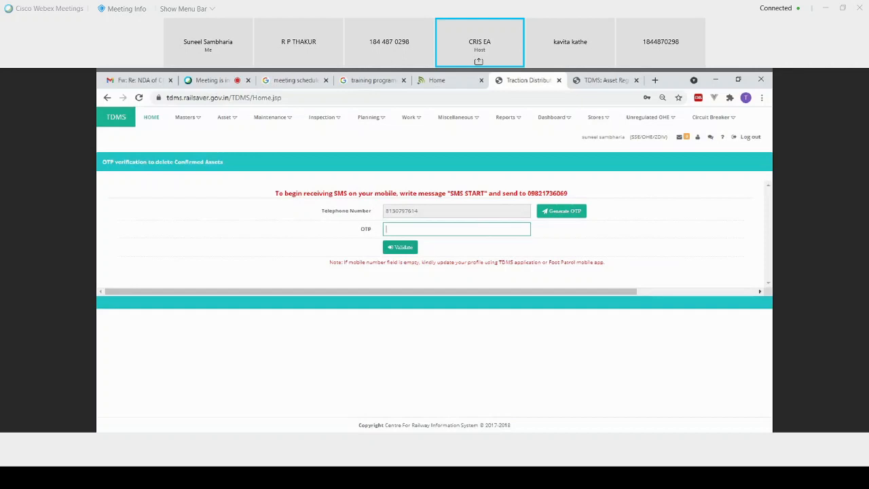
# Open Progress of 44 Action Plan and load the action plan list for progress date 01/05/2021
pyautogui.click(410, 122)
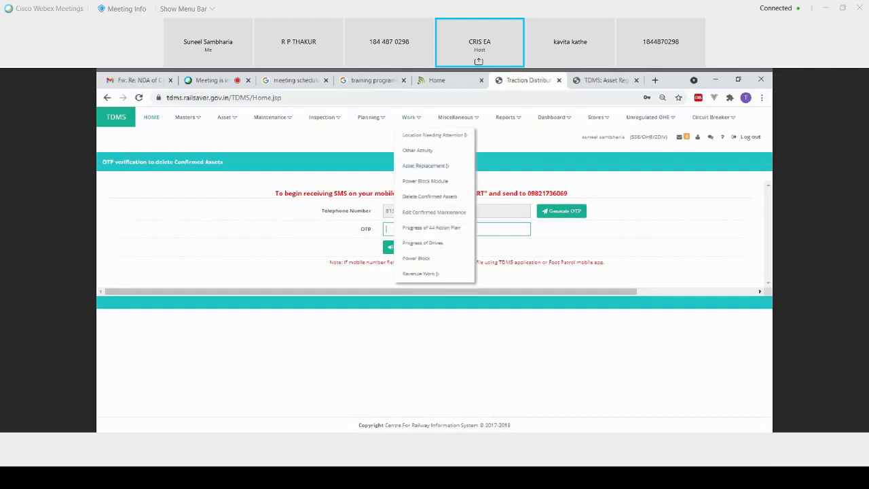
pyautogui.click(429, 231)
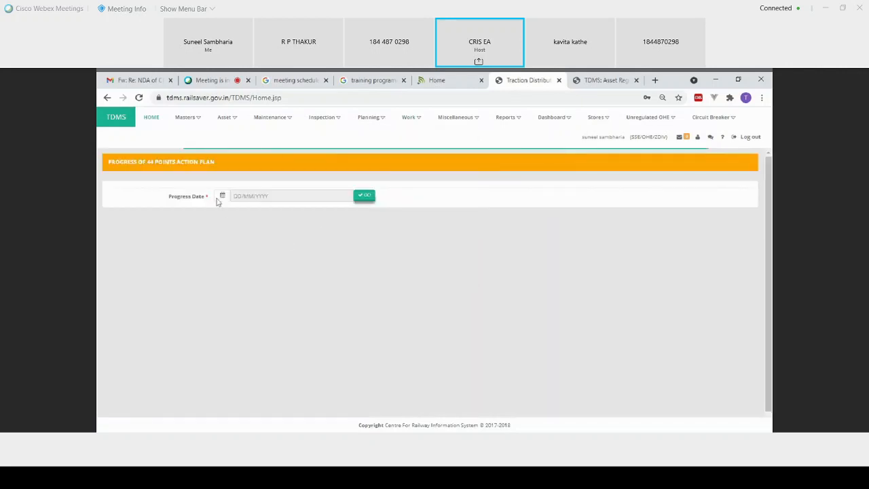
pyautogui.click(218, 198)
pyautogui.click(309, 234)
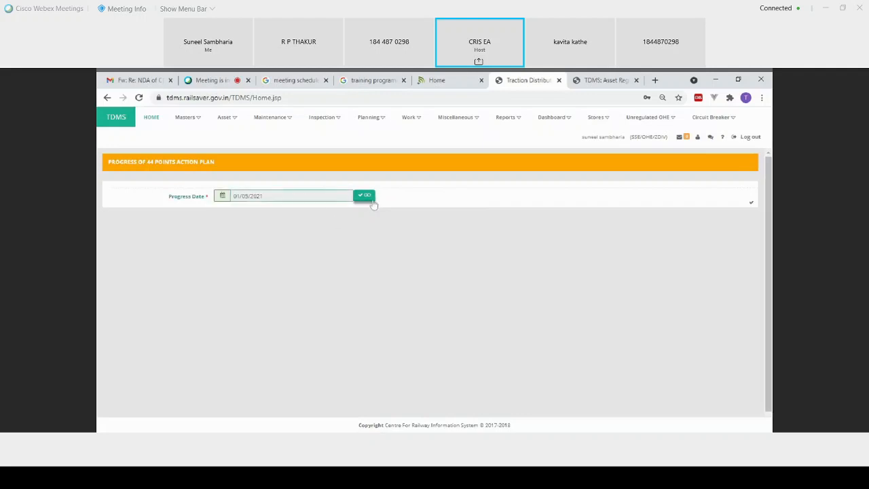
pyautogui.click(371, 201)
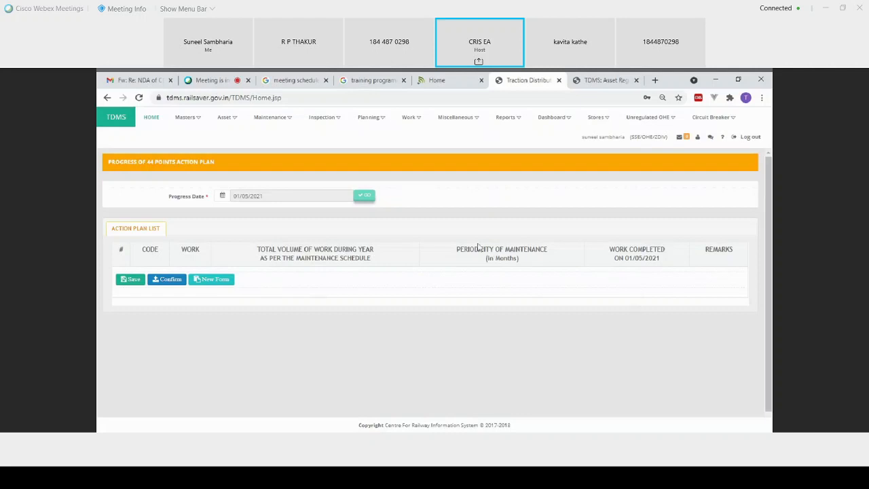
# Open Progress of Drives and load its entry form for drive progress date 05/05/2021
pyautogui.click(414, 127)
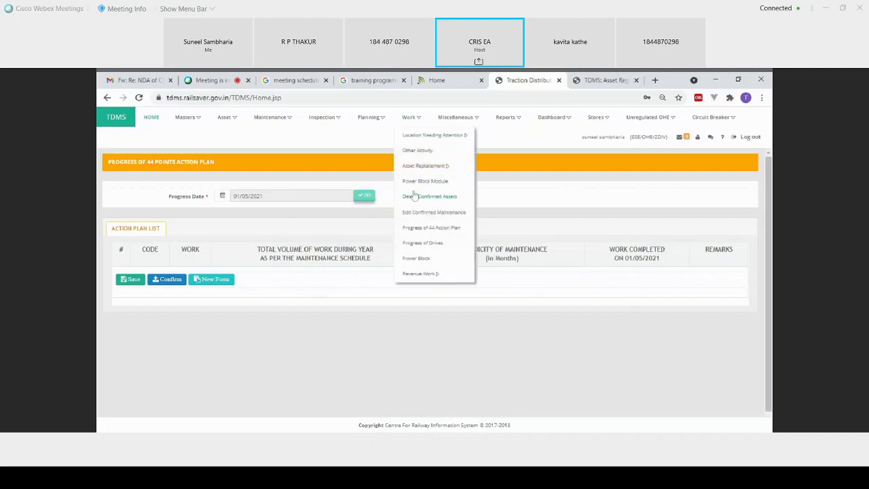
pyautogui.click(418, 245)
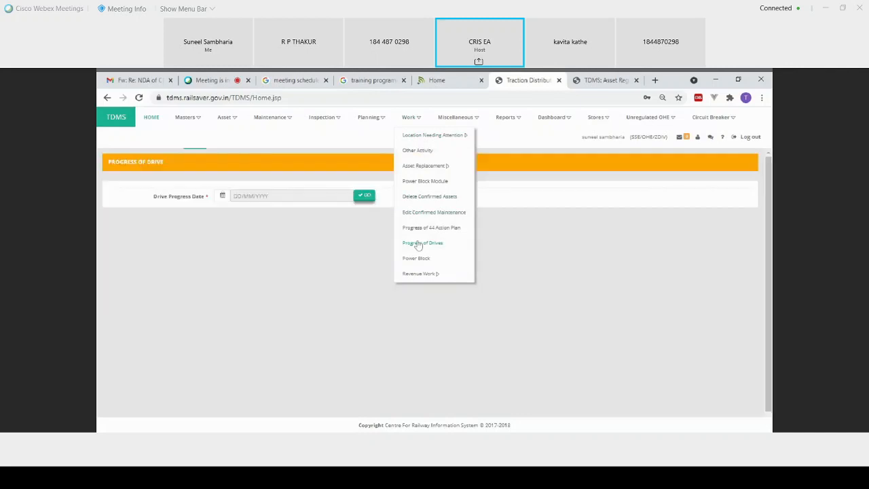
pyautogui.click(222, 196)
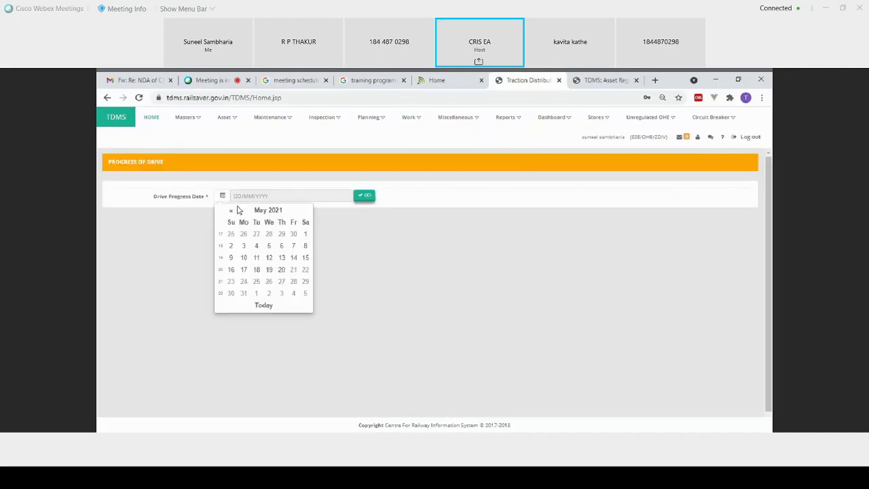
pyautogui.click(270, 246)
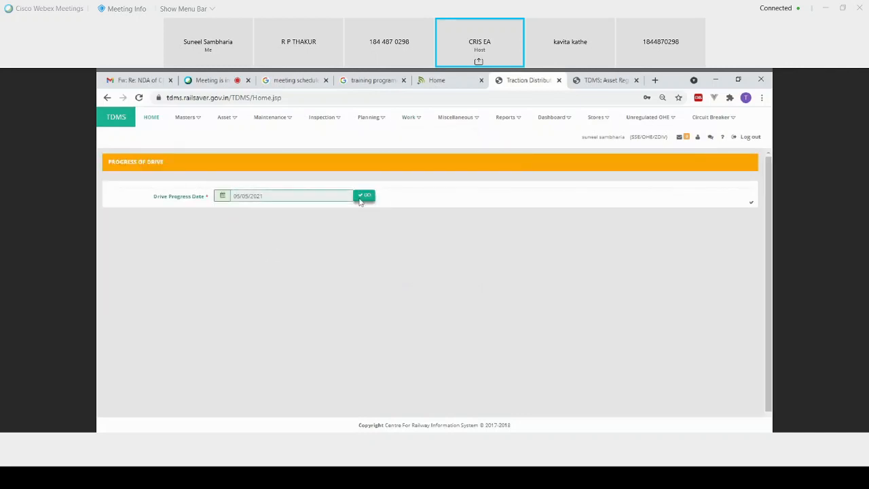
pyautogui.click(363, 197)
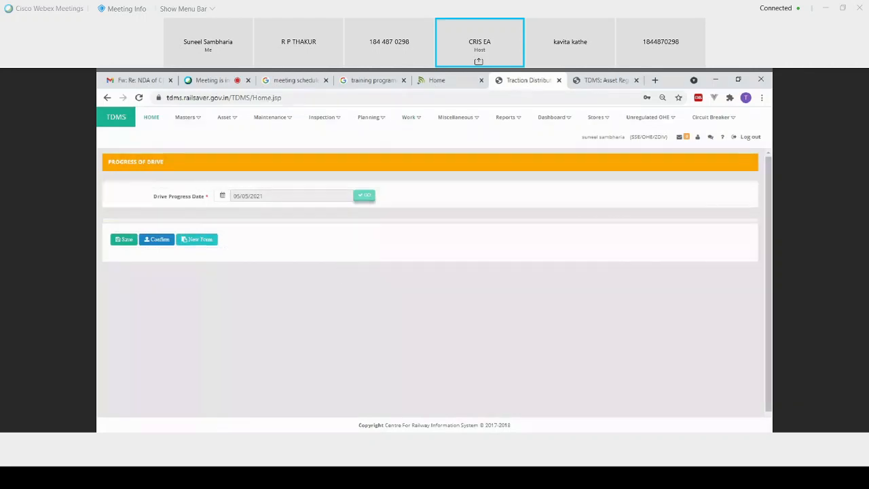
# Open the Message Center inbox
pyautogui.click(408, 118)
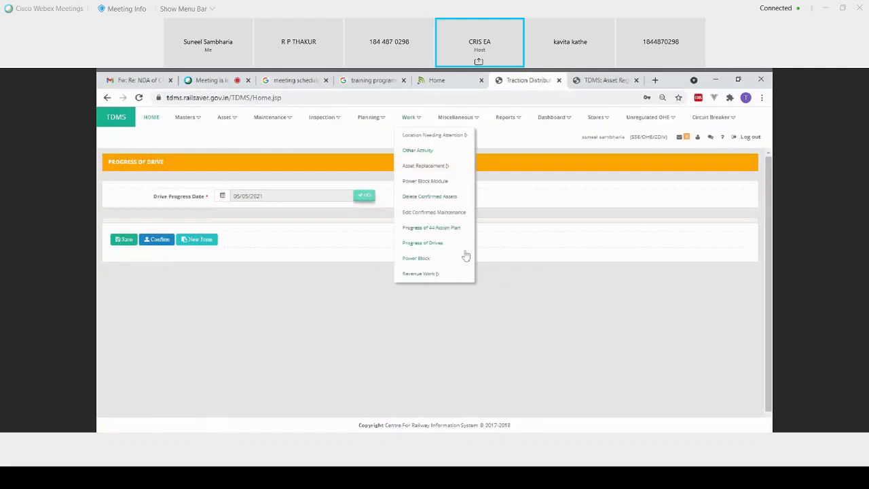
pyautogui.moveTo(447, 275)
pyautogui.moveTo(461, 124)
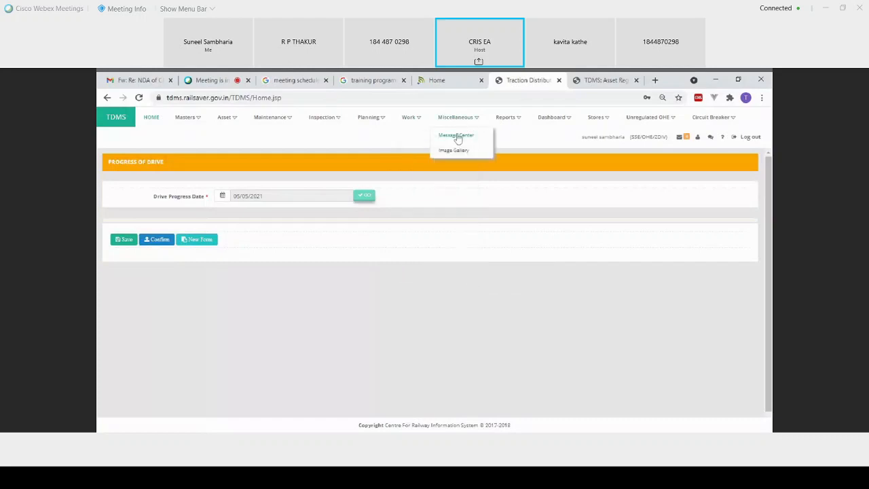
pyautogui.click(458, 136)
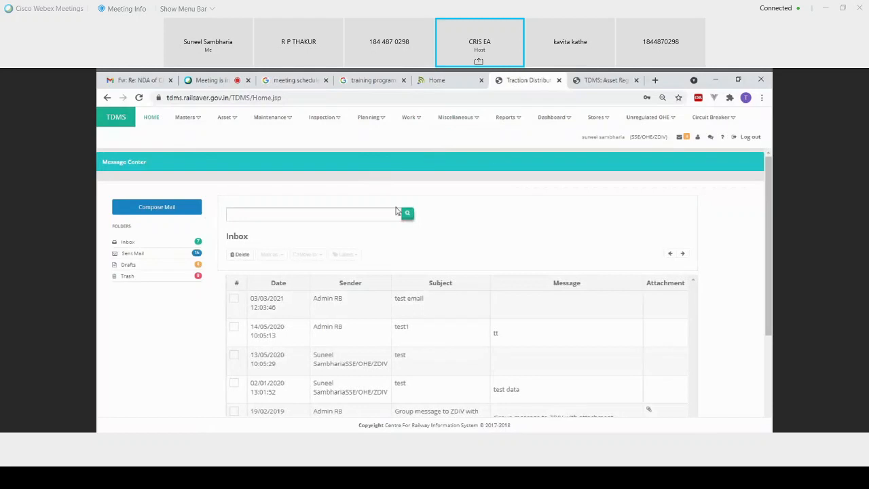